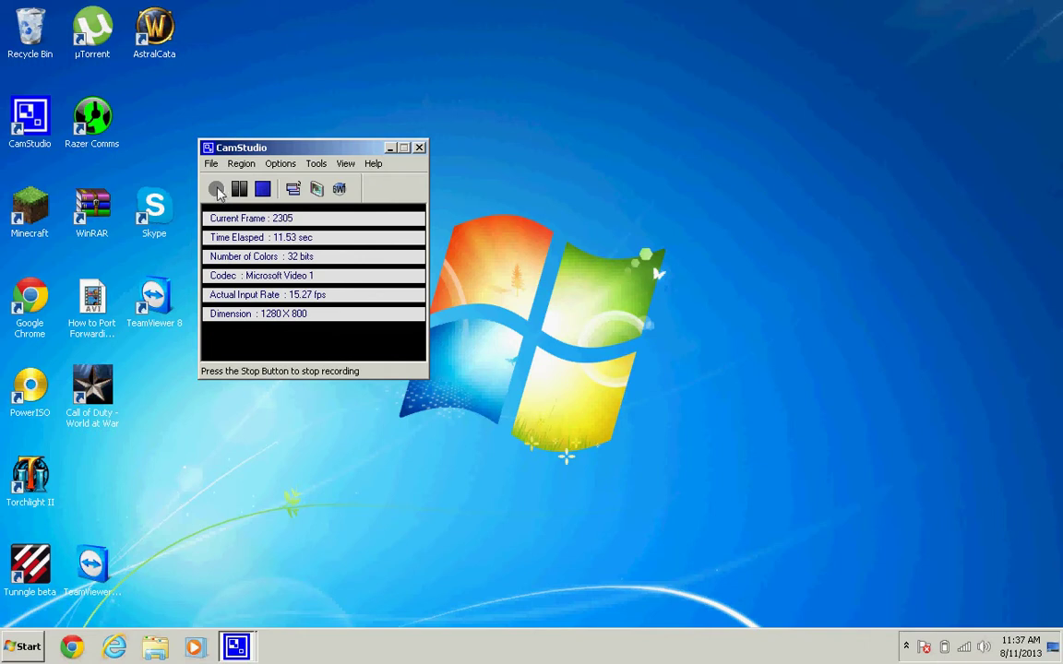
Step: Open the network adapter list from Network and Sharing Center
right_click(963, 646)
left_click(964, 634)
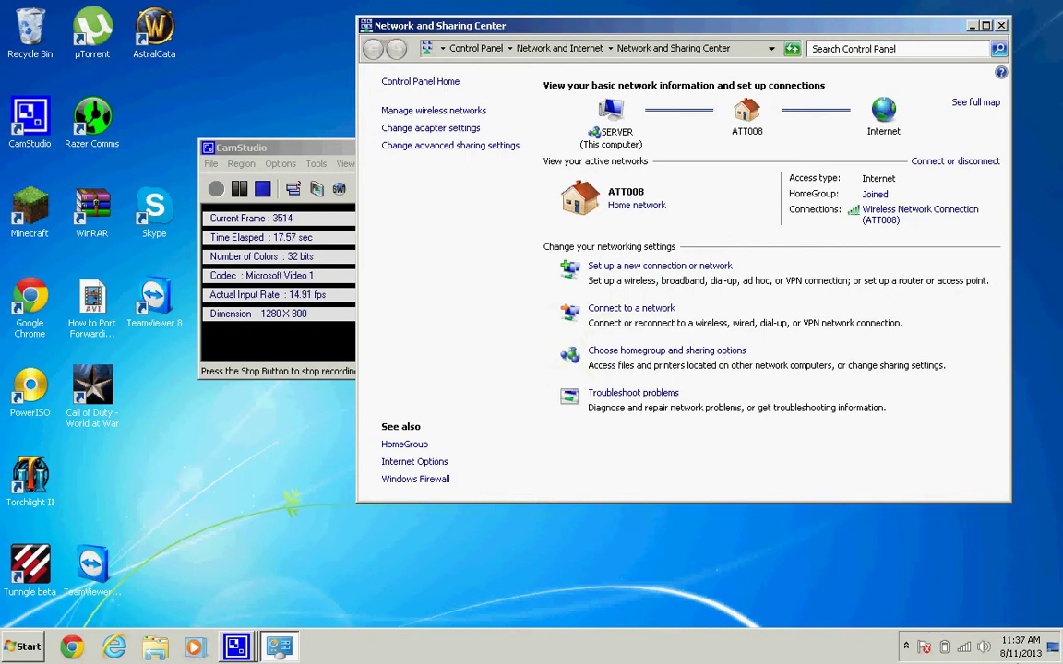
left_click(476, 131)
Step: Show the wireless connection's details with gateway 192.168.1.254, then launch Chrome
left_click(833, 120)
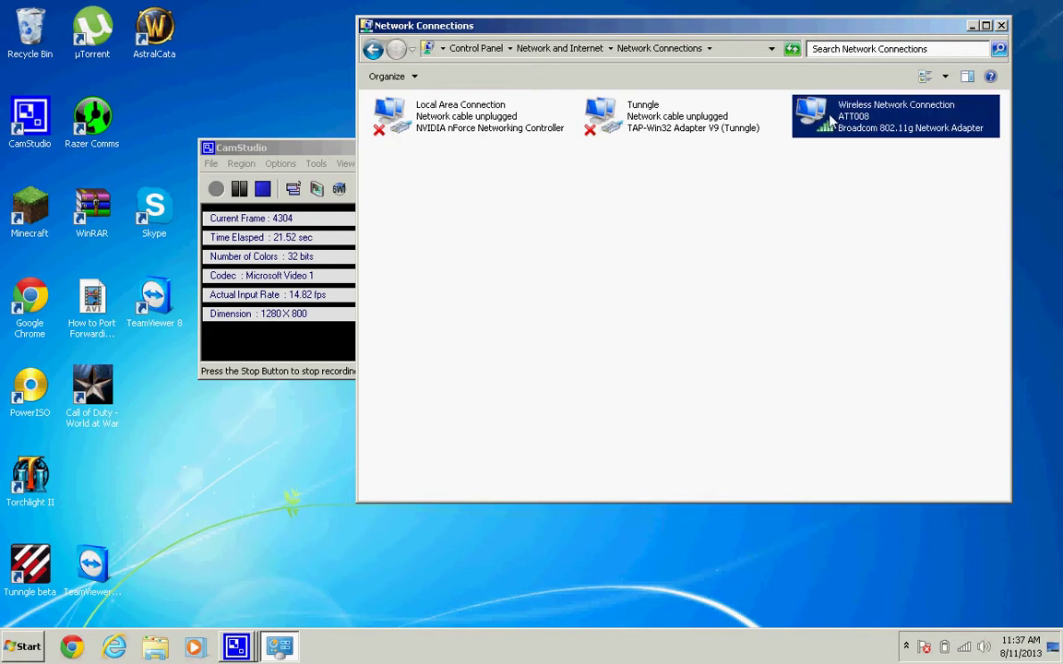
right_click(834, 120)
left_click(861, 152)
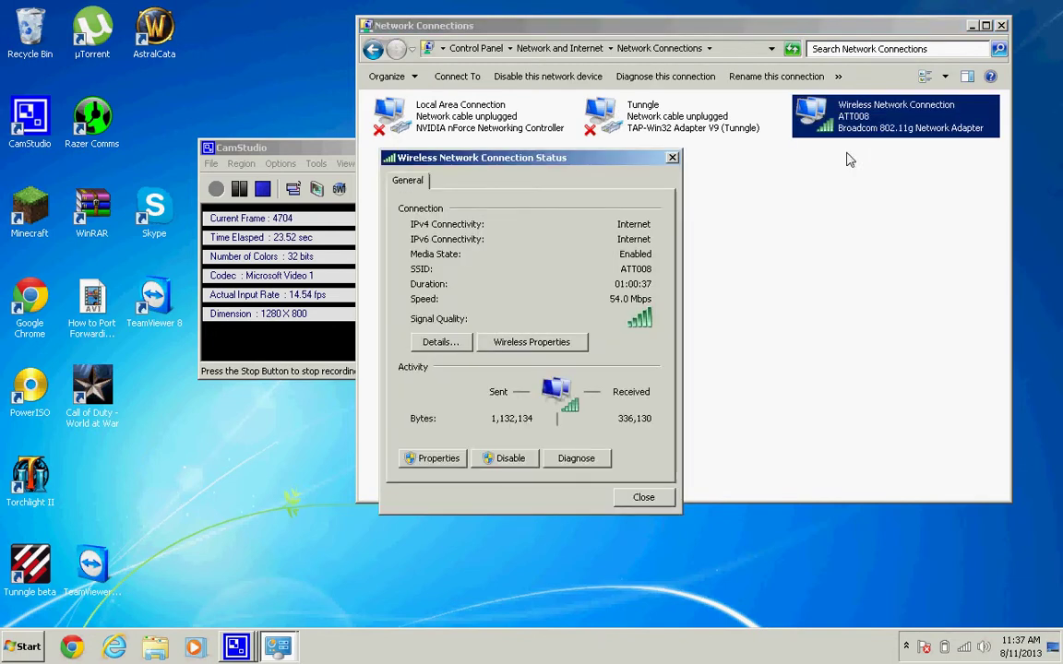
left_click(442, 343)
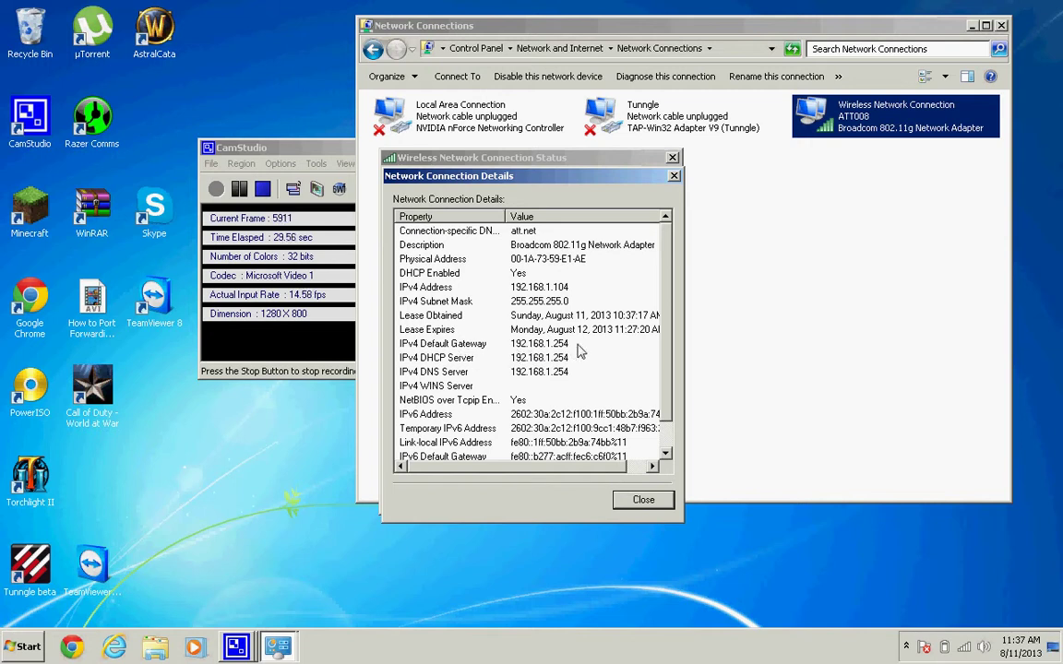
left_click(81, 649)
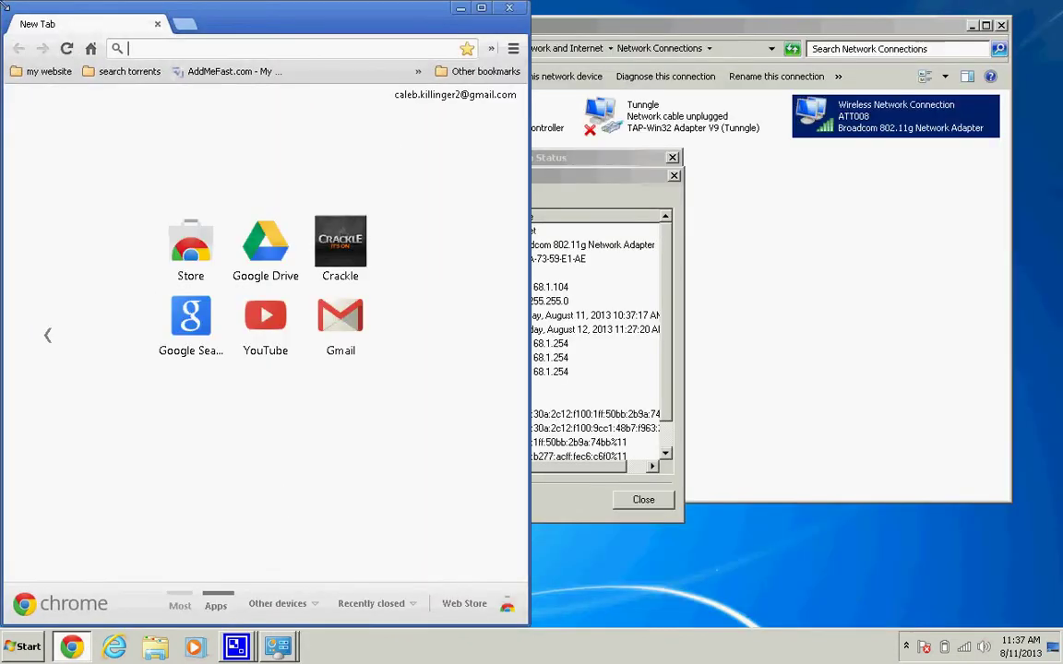
Step: Move the Details dialog aside and load 192.168.1.254 in Chrome
left_click(533, 157)
left_click_drag(461, 173, 650, 166)
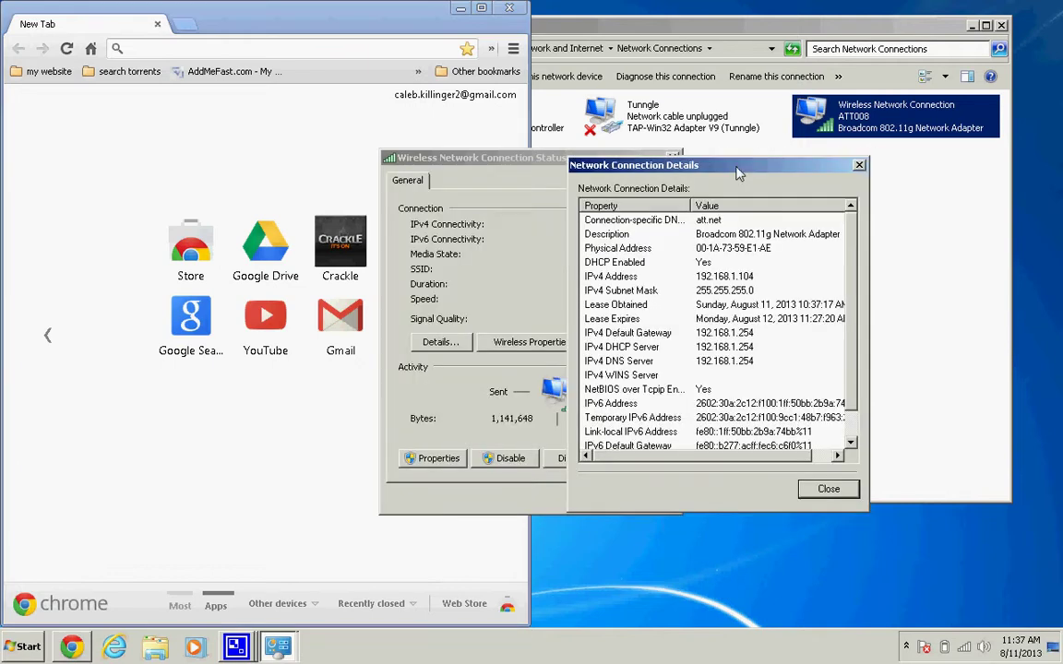
left_click(236, 46)
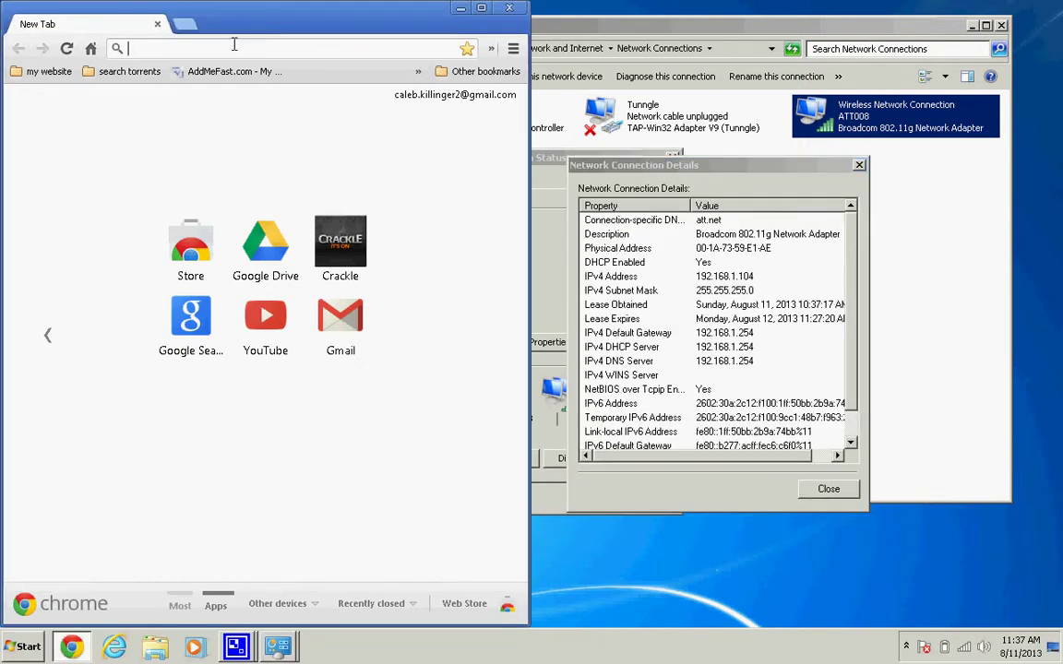
type("1")
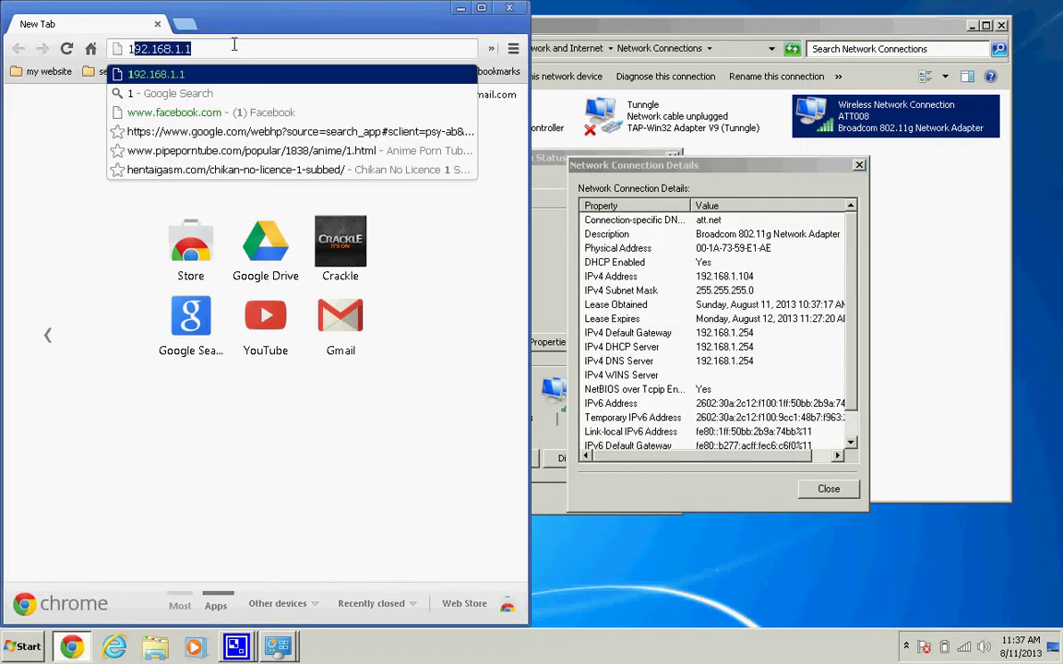
type("92")
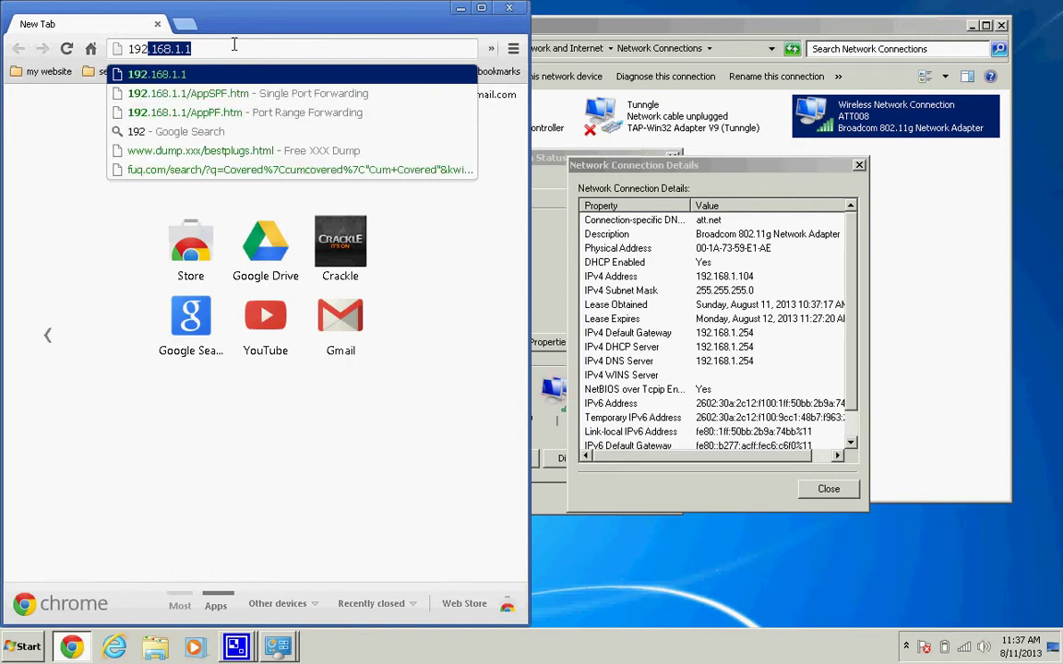
type(".16")
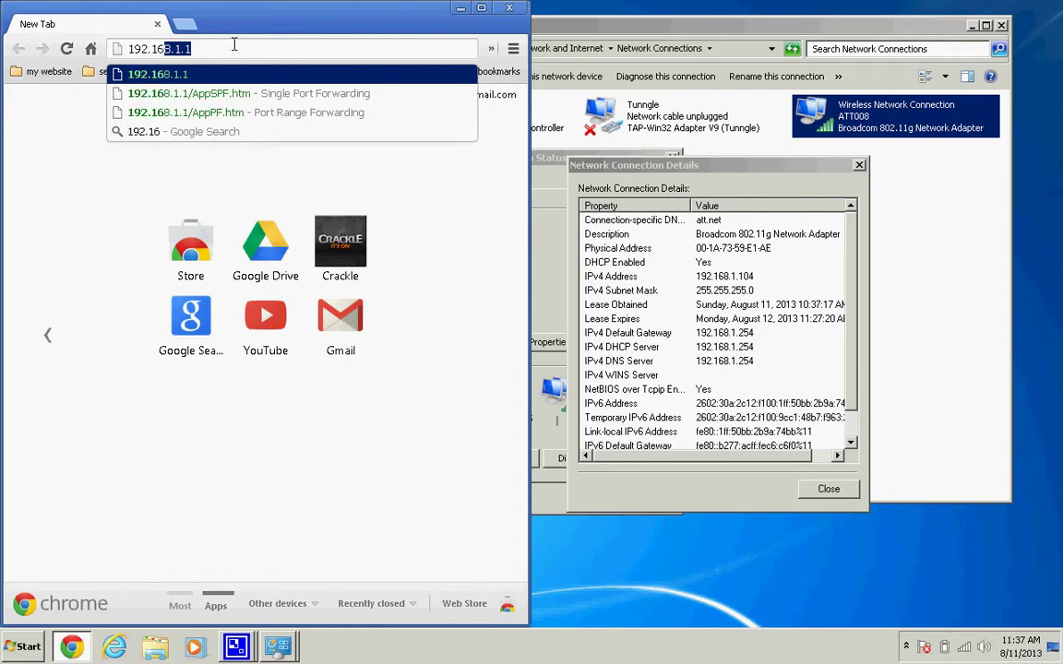
type("8")
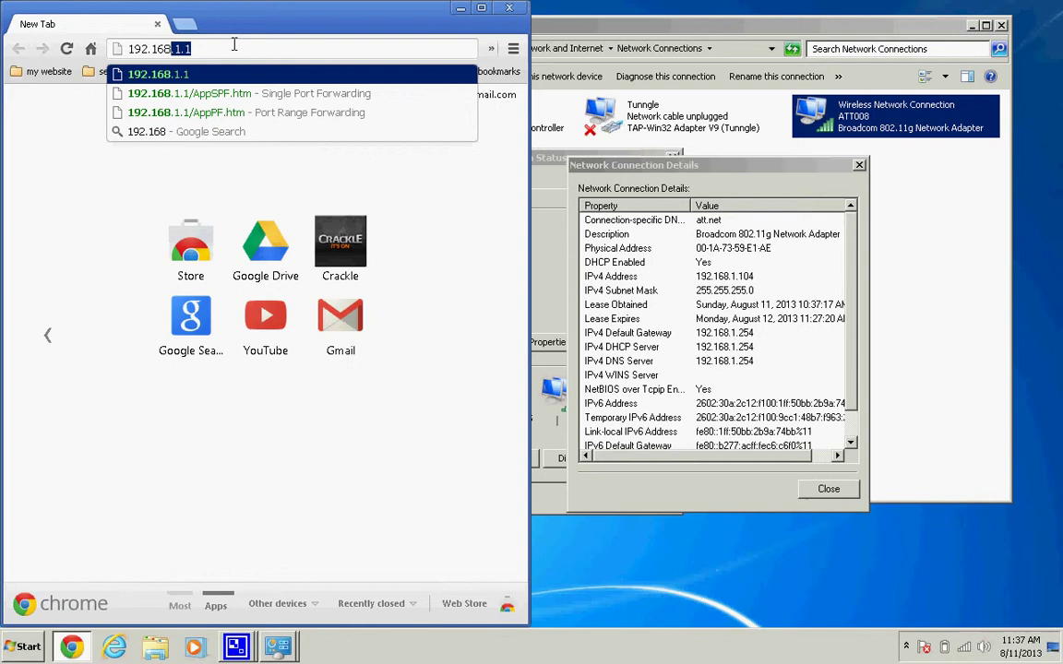
type(".1")
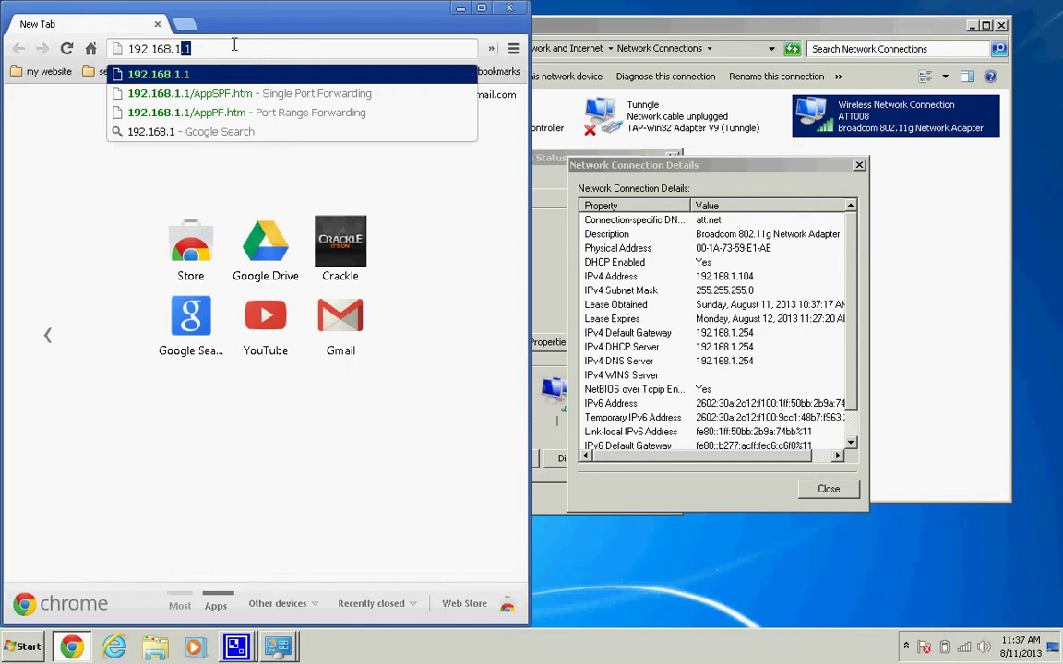
type(".25")
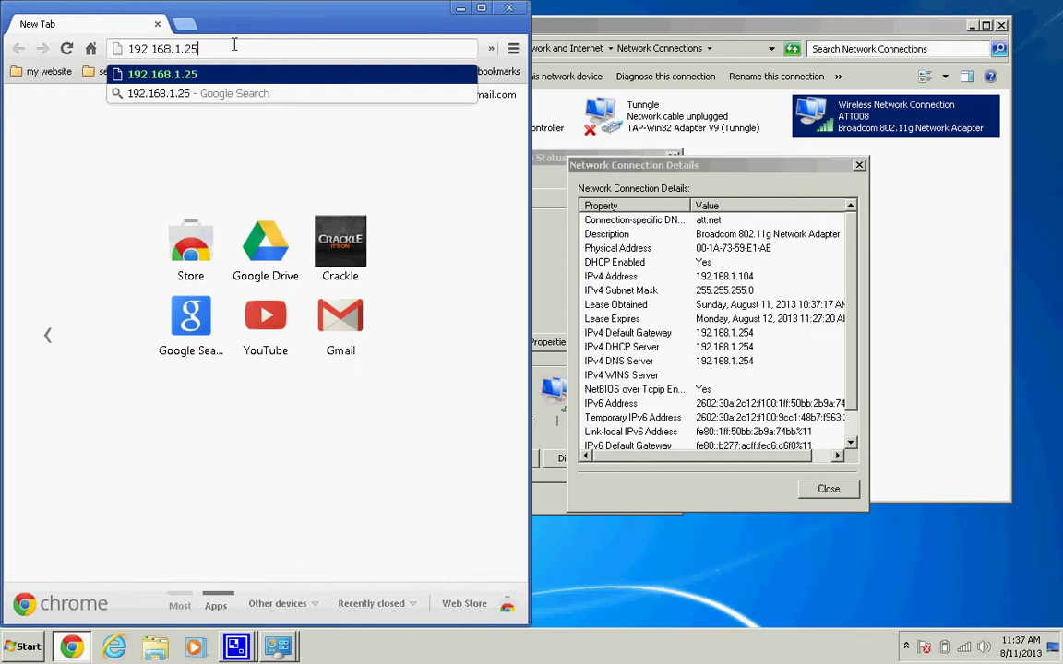
type("4")
key("Return")
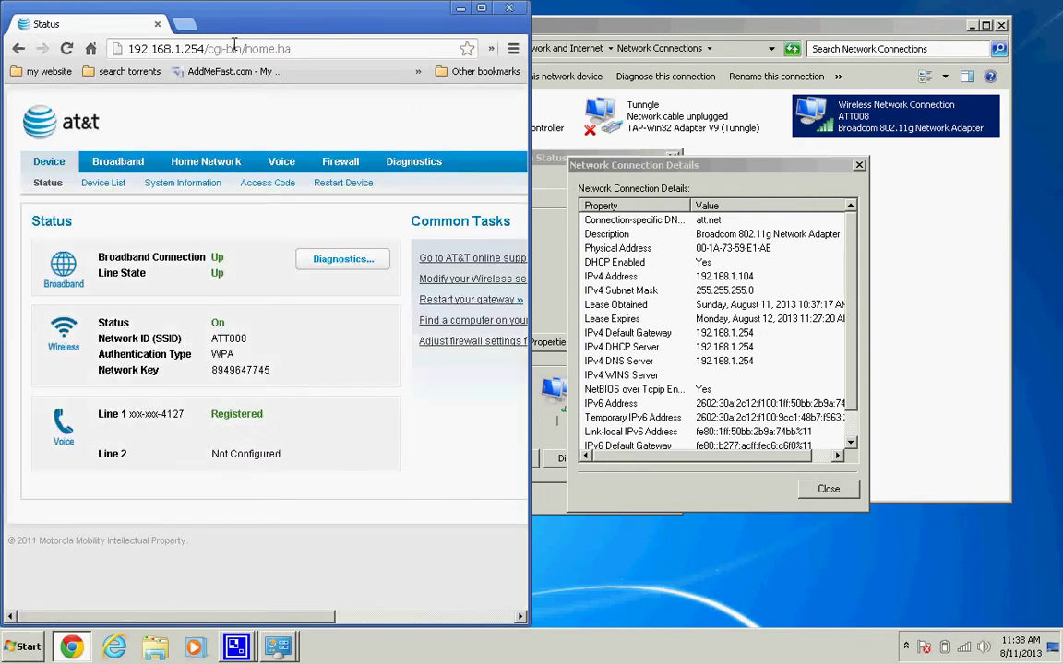
Step: Maximize Chrome and reach Firewall > NAT/Gaming by submitting the Device Access Code
left_click(481, 9)
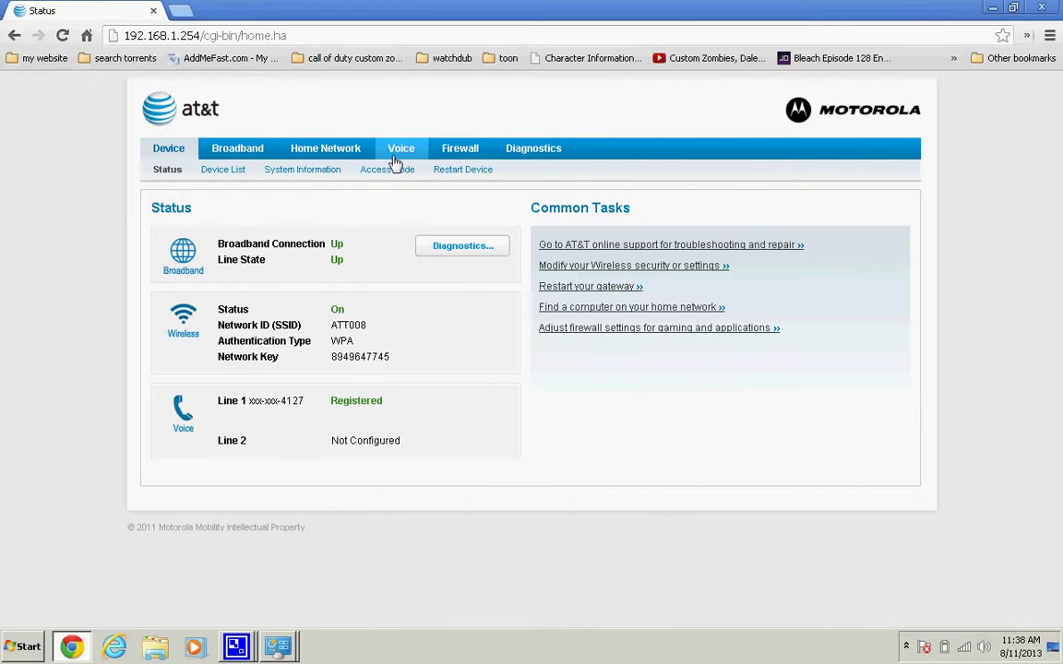
left_click(460, 152)
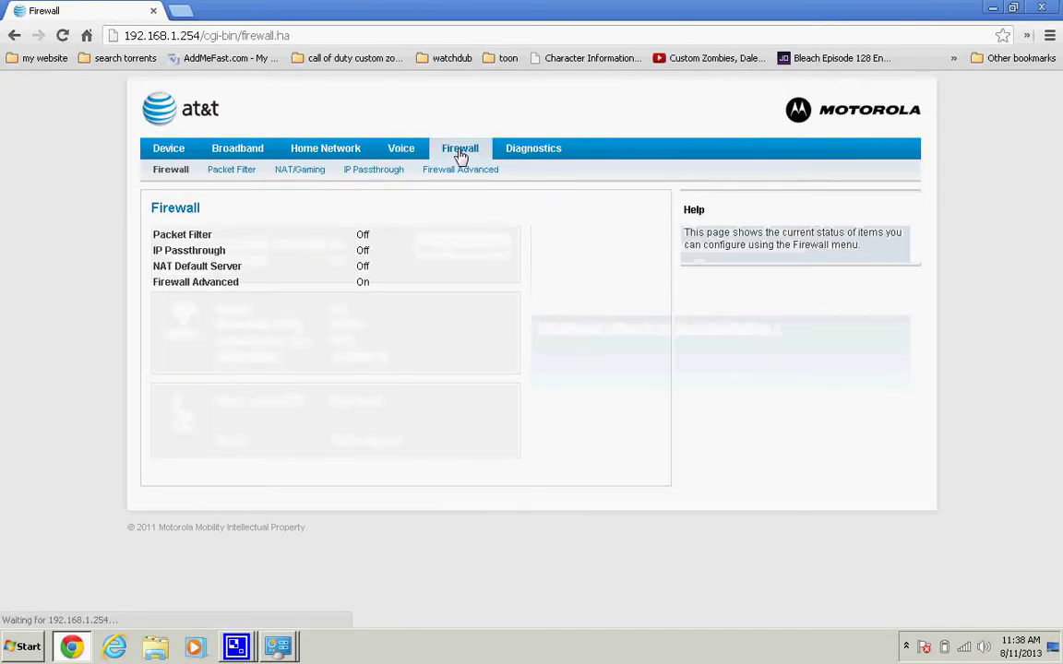
left_click(291, 175)
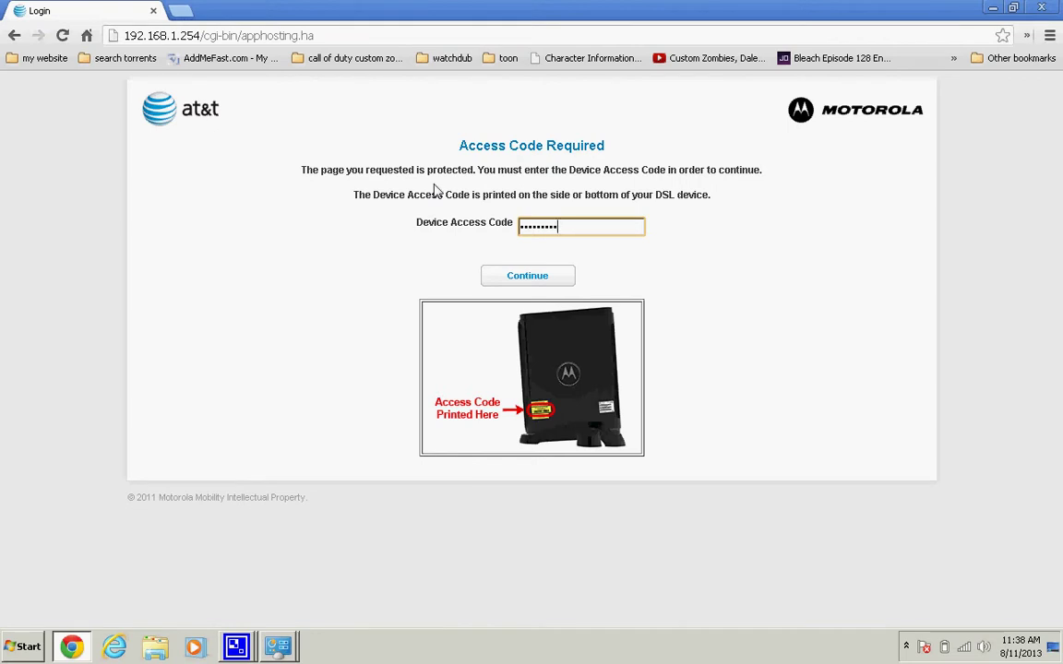
left_click(538, 284)
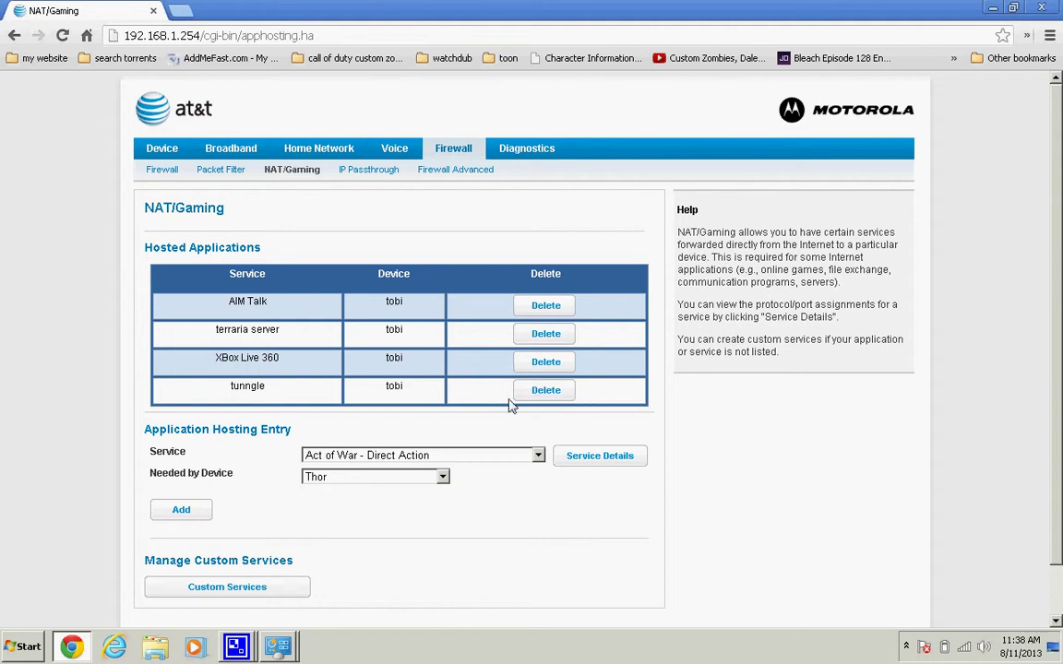
Step: Delete the tunngle hosting entry, then select the *tunngle service and add it
left_click(542, 393)
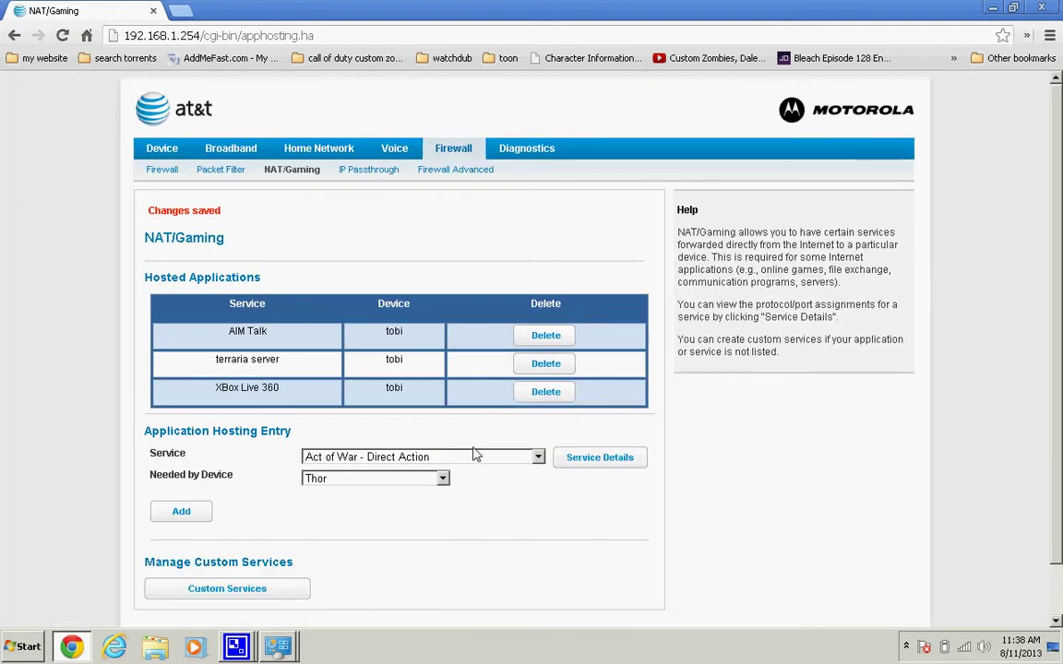
left_click(472, 457)
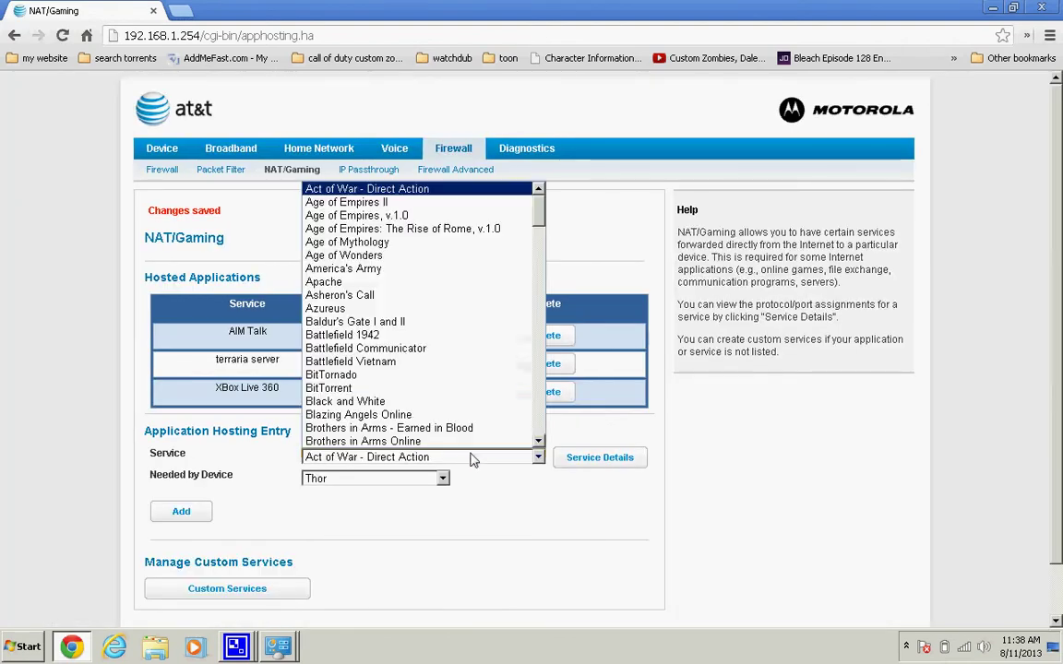
scroll(451, 375, "down", 5)
scroll(449, 380, "down", 5)
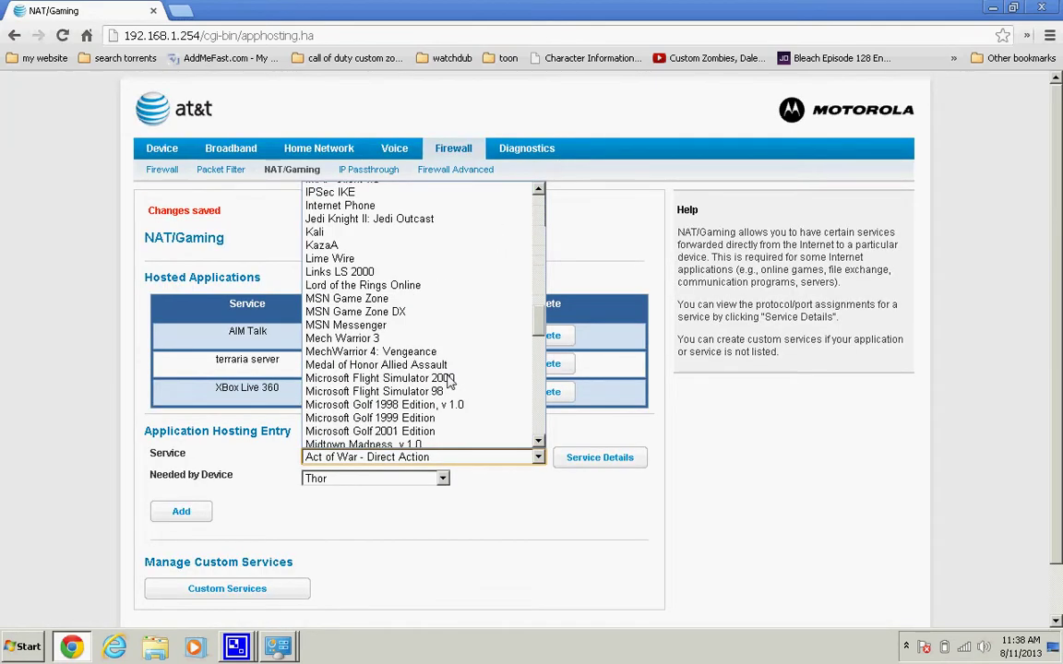
scroll(450, 380, "down", 5)
scroll(448, 379, "down", 5)
scroll(448, 380, "down", 2)
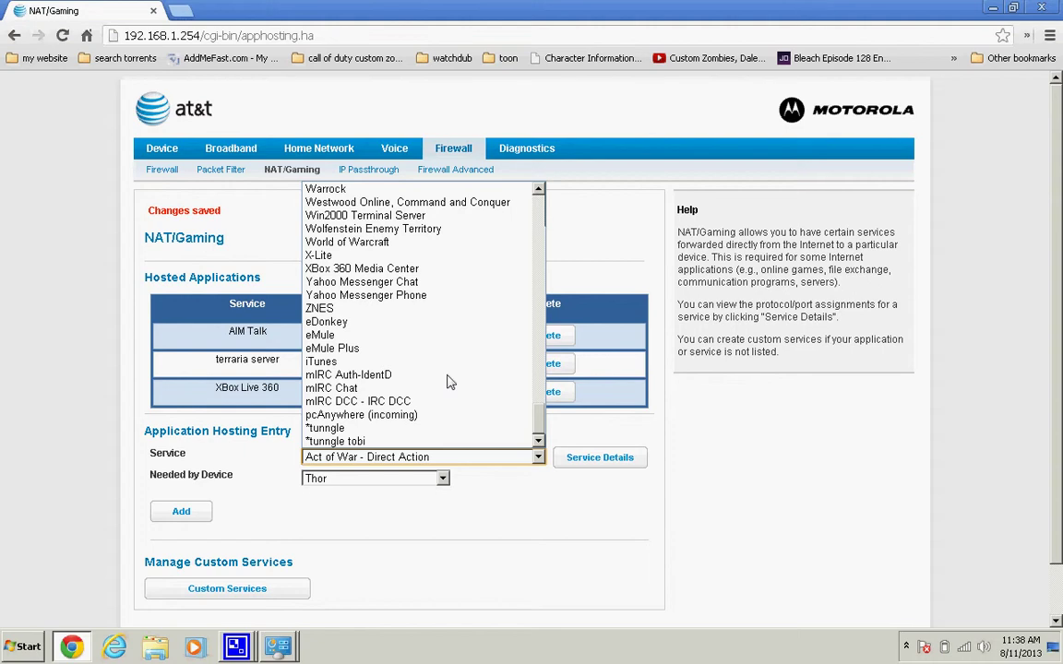
left_click(406, 428)
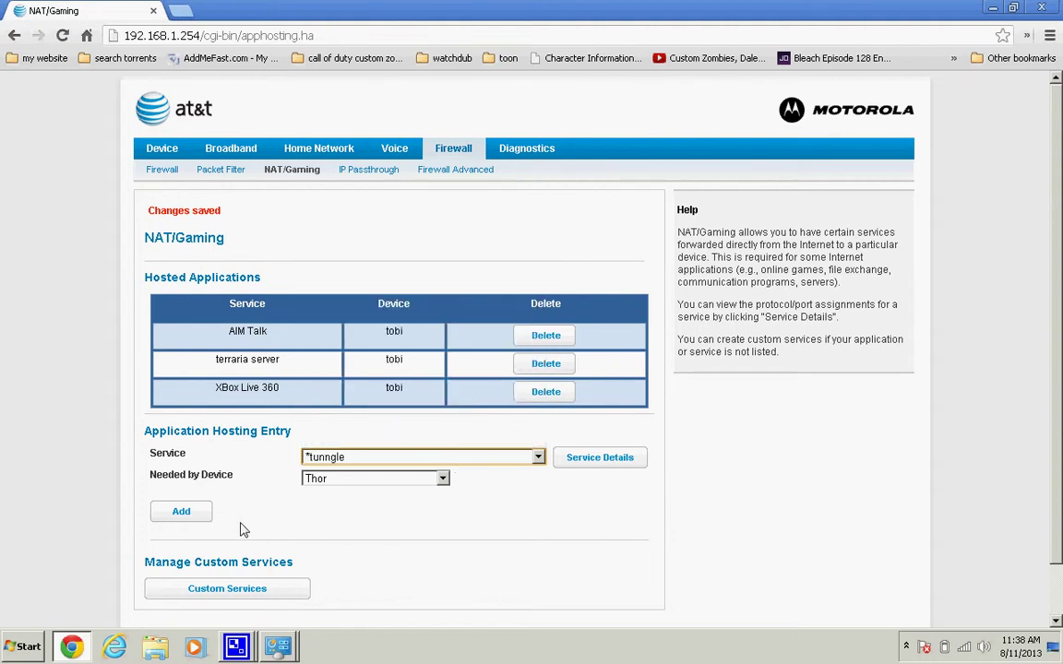
left_click(186, 510)
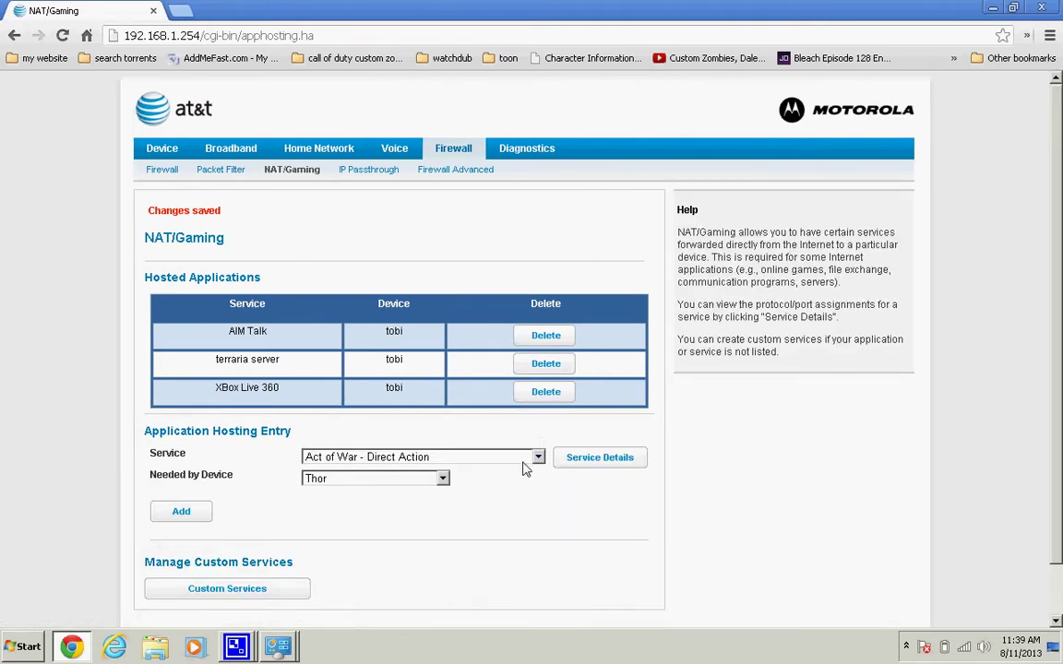
Step: Select *tunngle tobi and view its service details: both protocols, port 11155
left_click(527, 459)
scroll(446, 403, "down", 10)
scroll(443, 403, "down", 15)
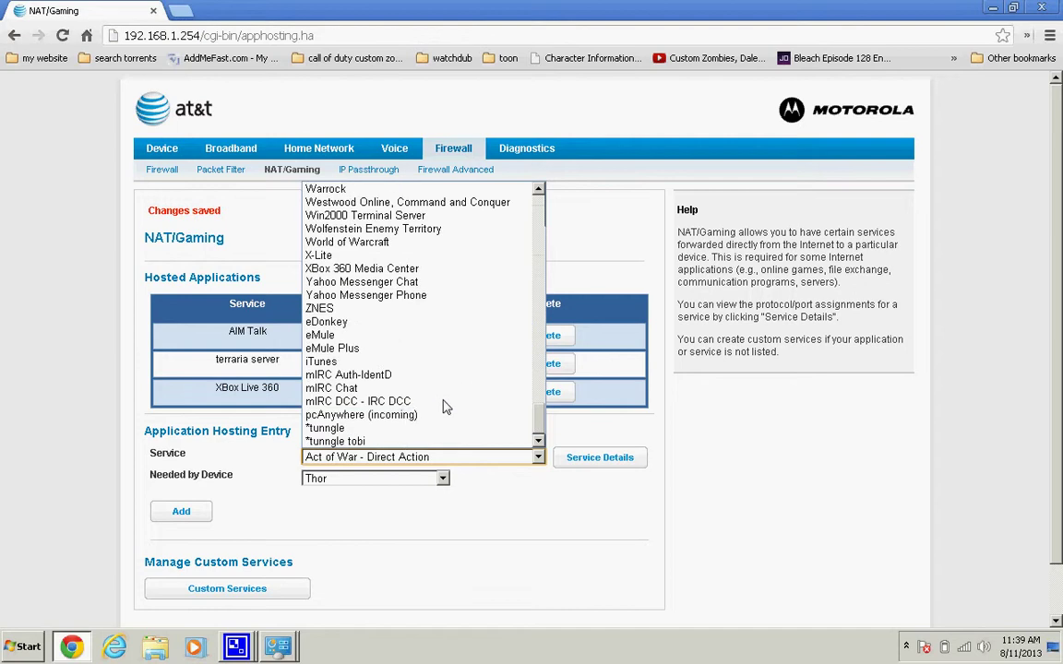
left_click(402, 442)
left_click(573, 463)
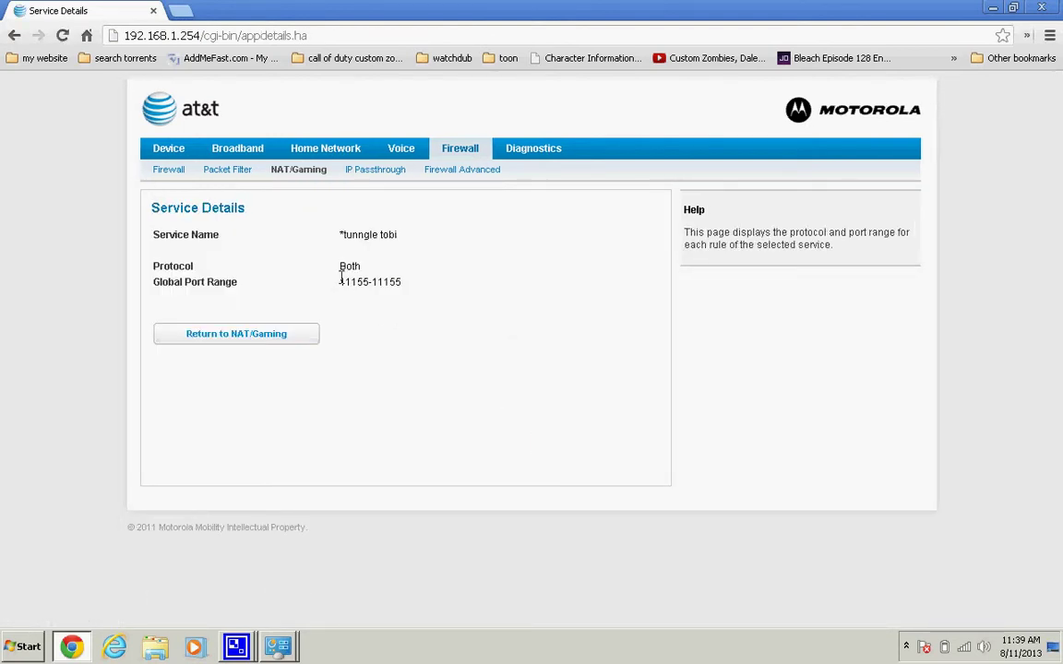
Step: Copy port 11155 and return to the NAT/Gaming page
left_click_drag(339, 284, 371, 285)
key("ctrl+c")
right_click(360, 284)
left_click(383, 296)
left_click(14, 35)
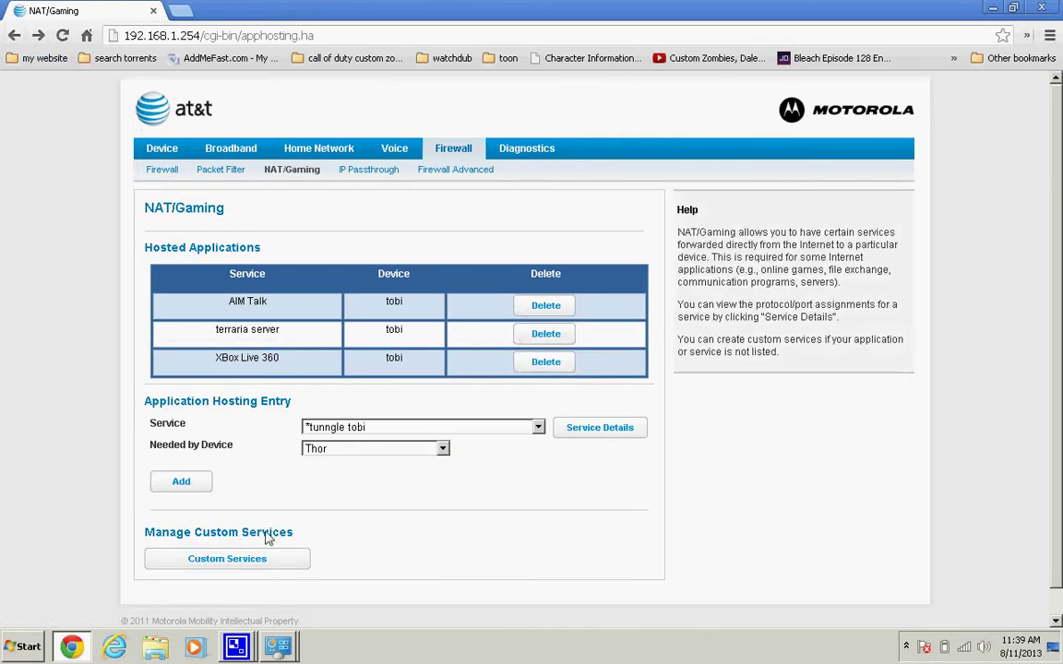
Step: Start a new custom service named 'tunngle killingerc'
left_click(244, 566)
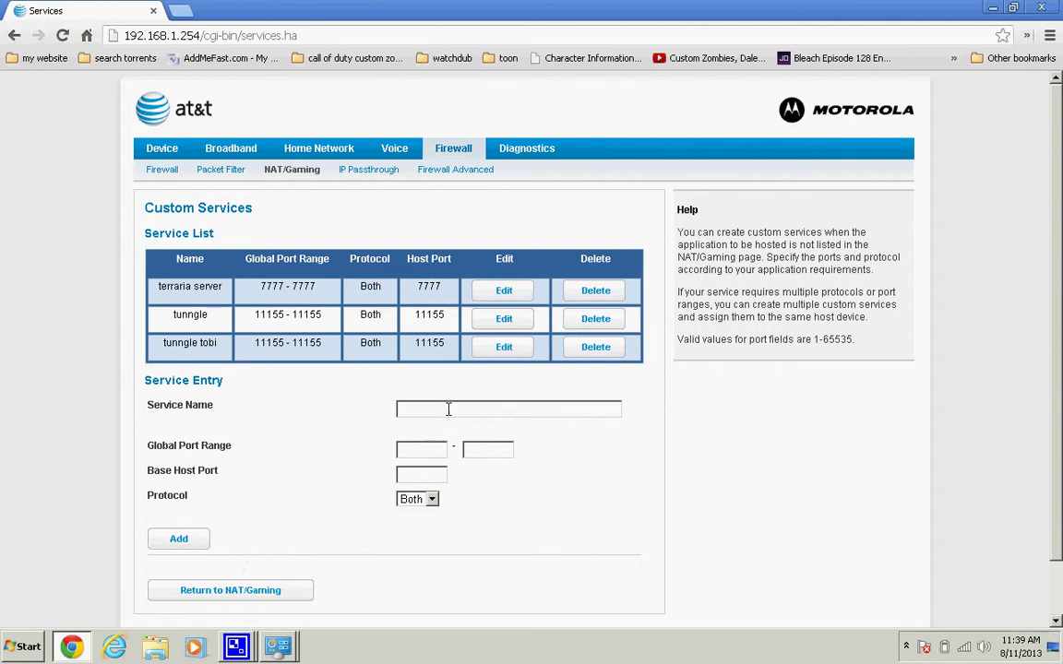
left_click(446, 408)
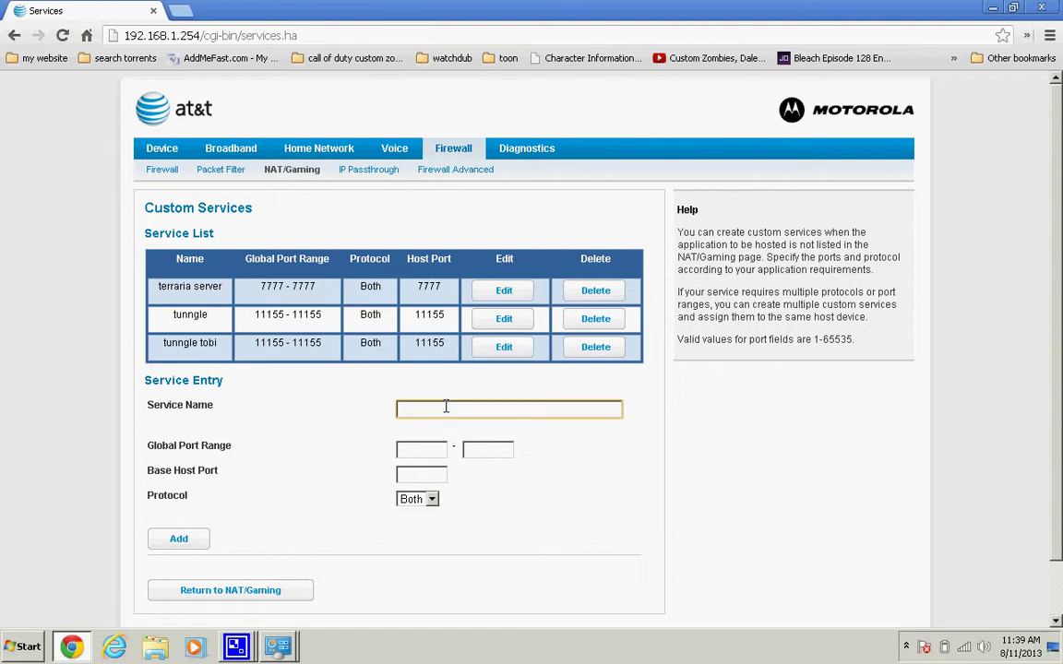
type("tunngle")
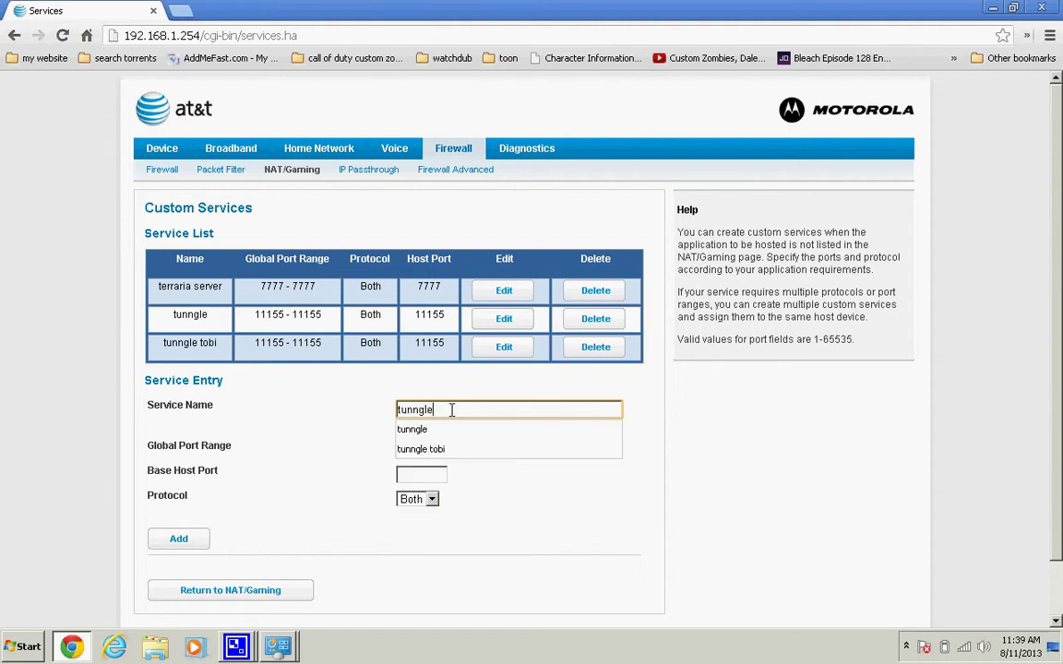
type(" caleb")
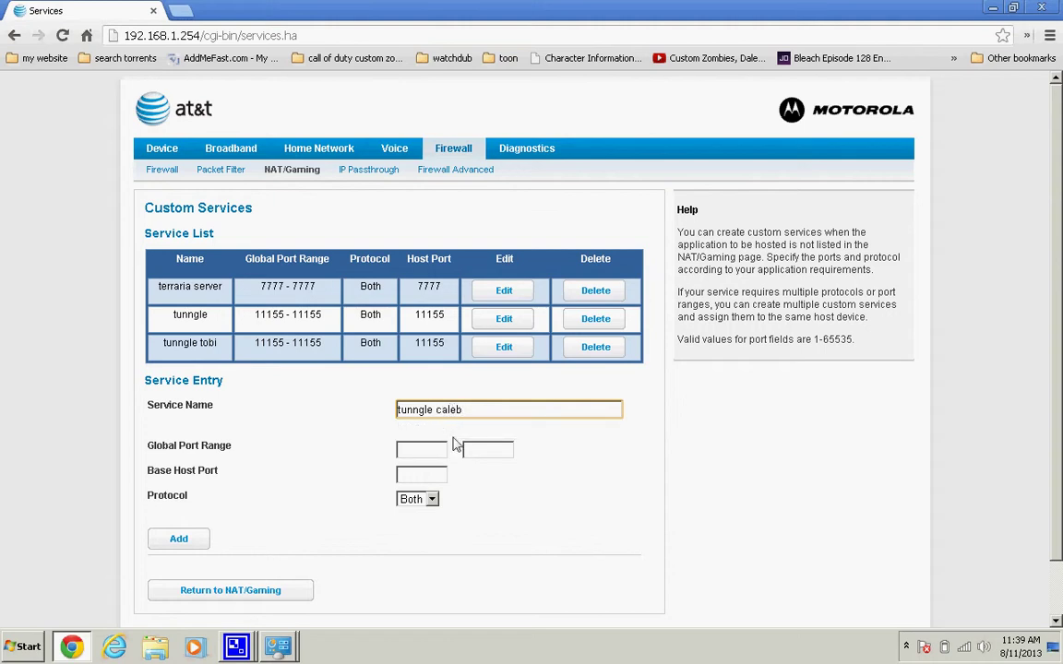
key("BackSpace")
key("BackSpace")
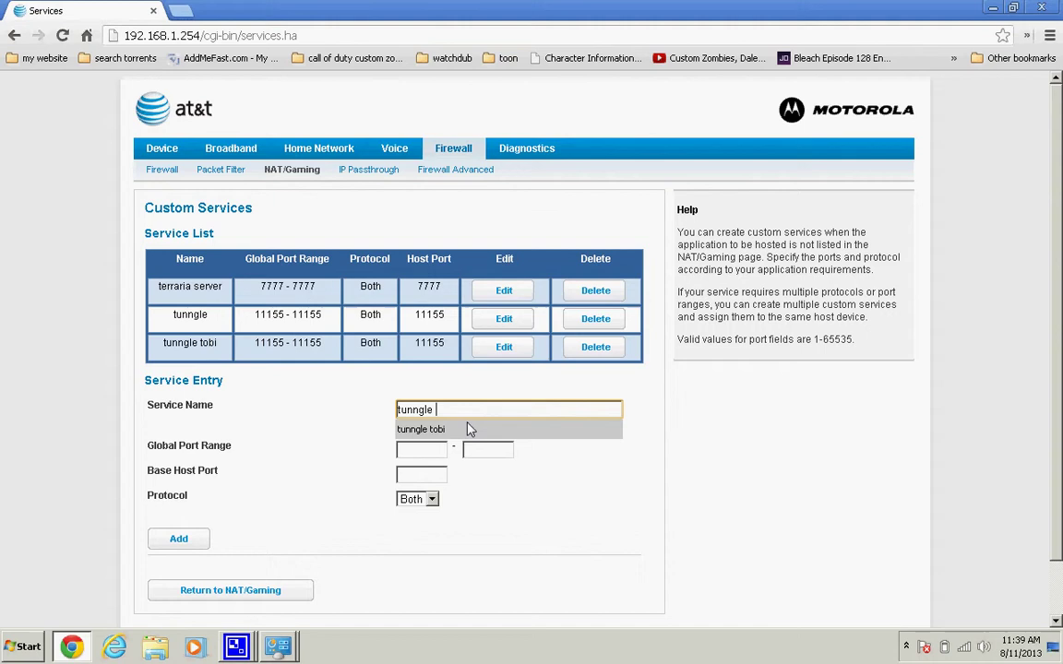
type("killin")
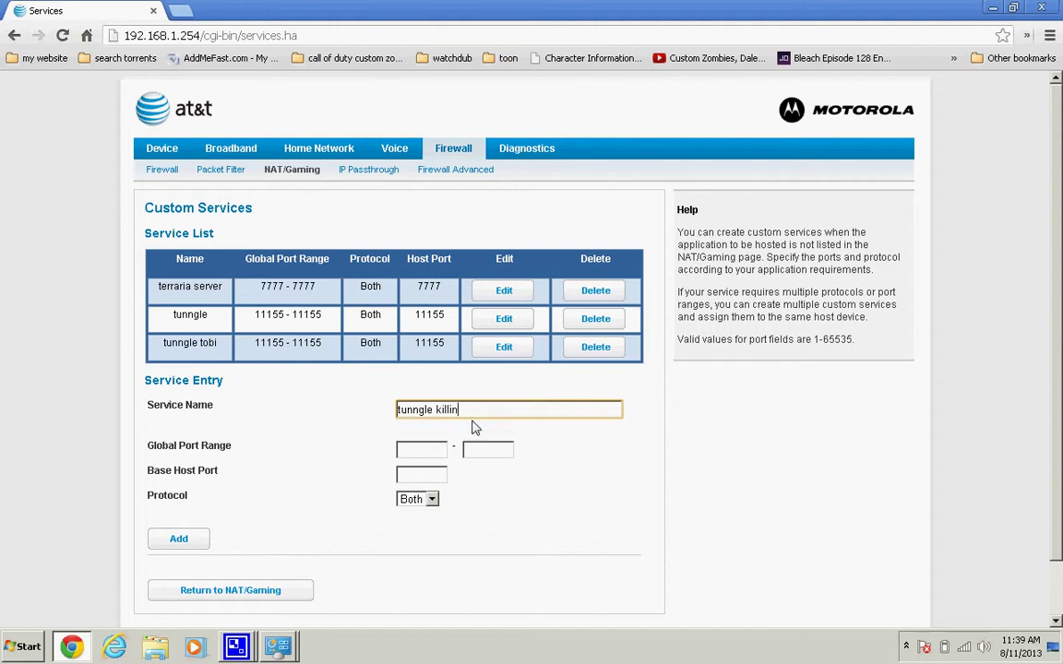
type("gerc")
Step: Paste 11155 as the global port range start, range end and base host port
left_click(414, 453)
right_click(414, 452)
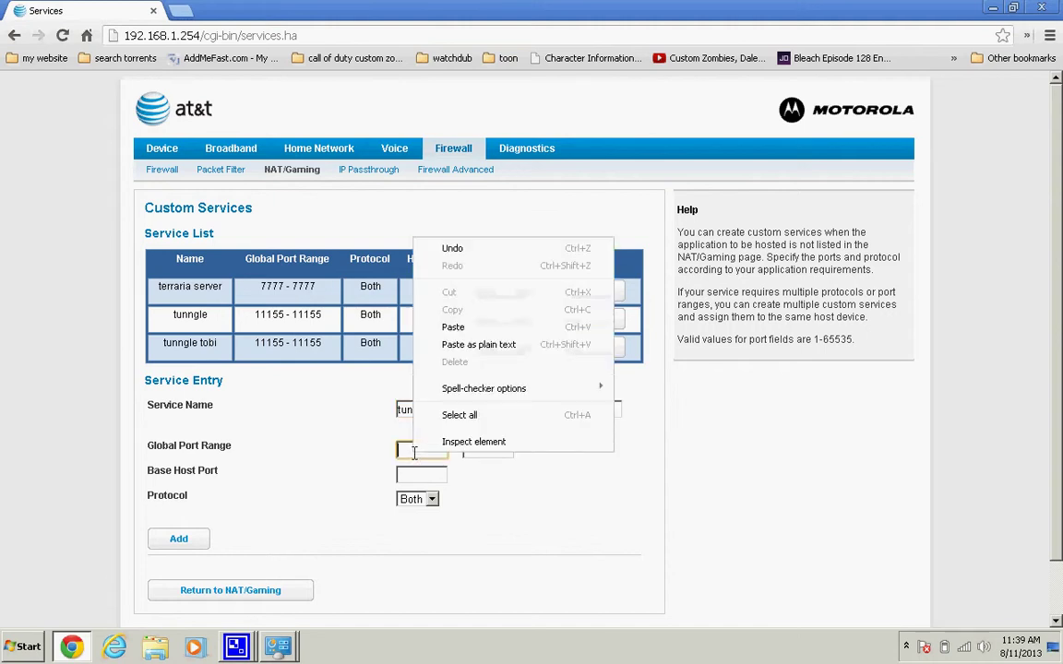
left_click(458, 328)
left_click(472, 449)
right_click(472, 449)
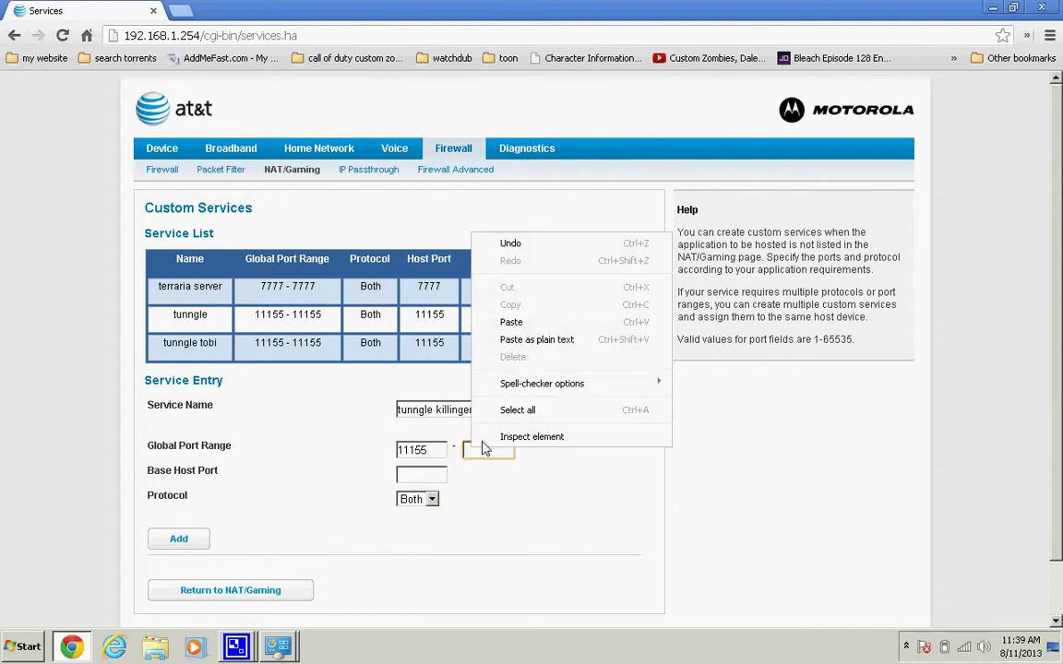
left_click(510, 322)
left_click(434, 475)
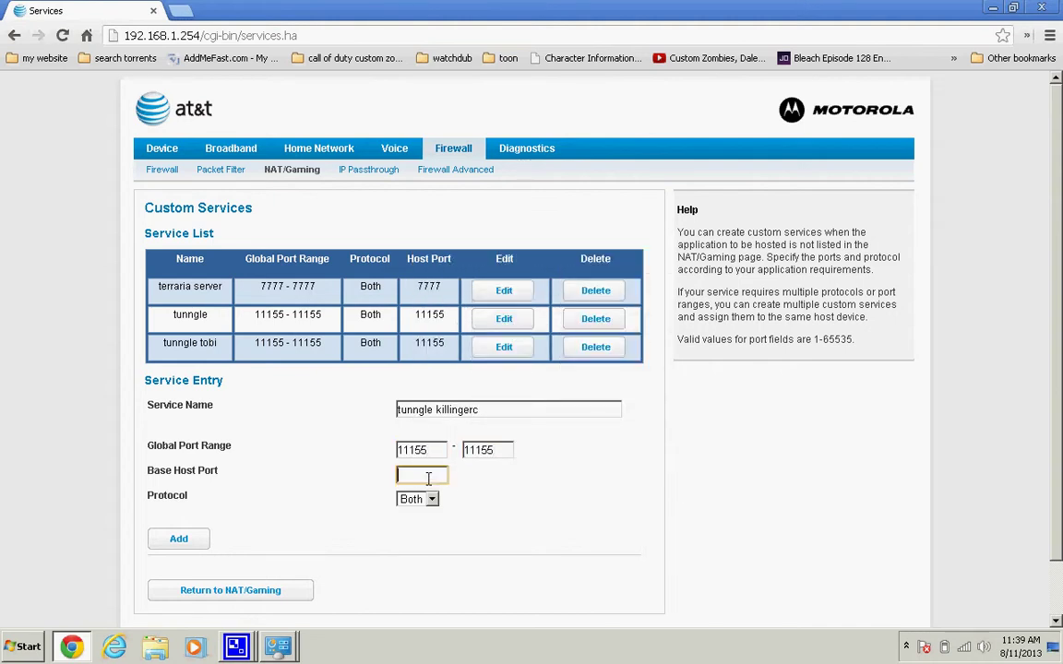
right_click(445, 474)
left_click(467, 353)
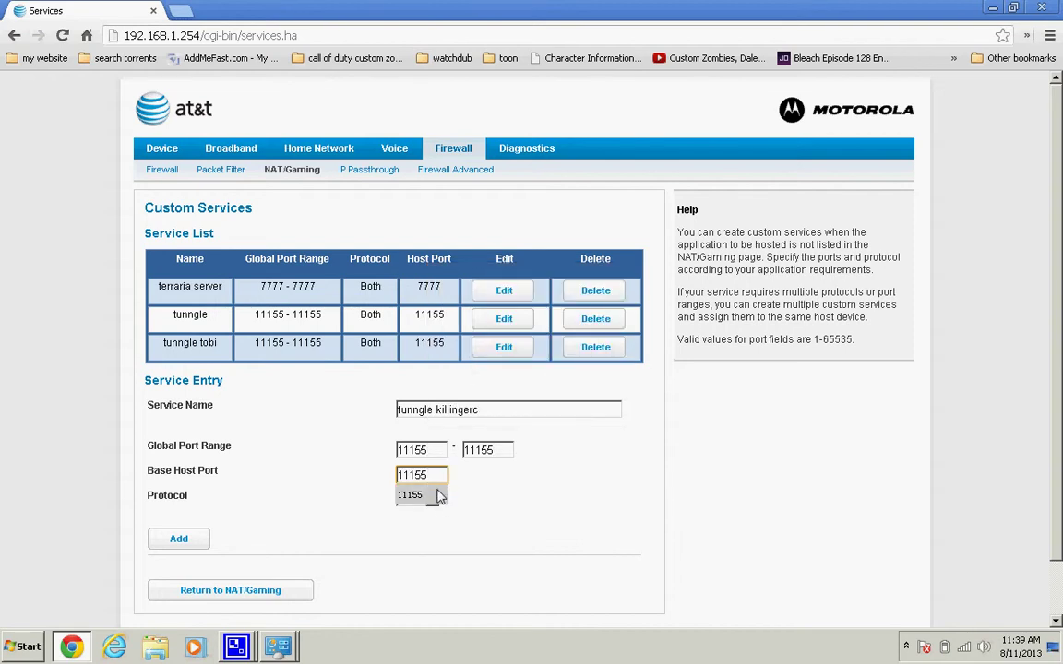
Step: Keep protocol Both, save the custom service, then delete its row
left_click(431, 499)
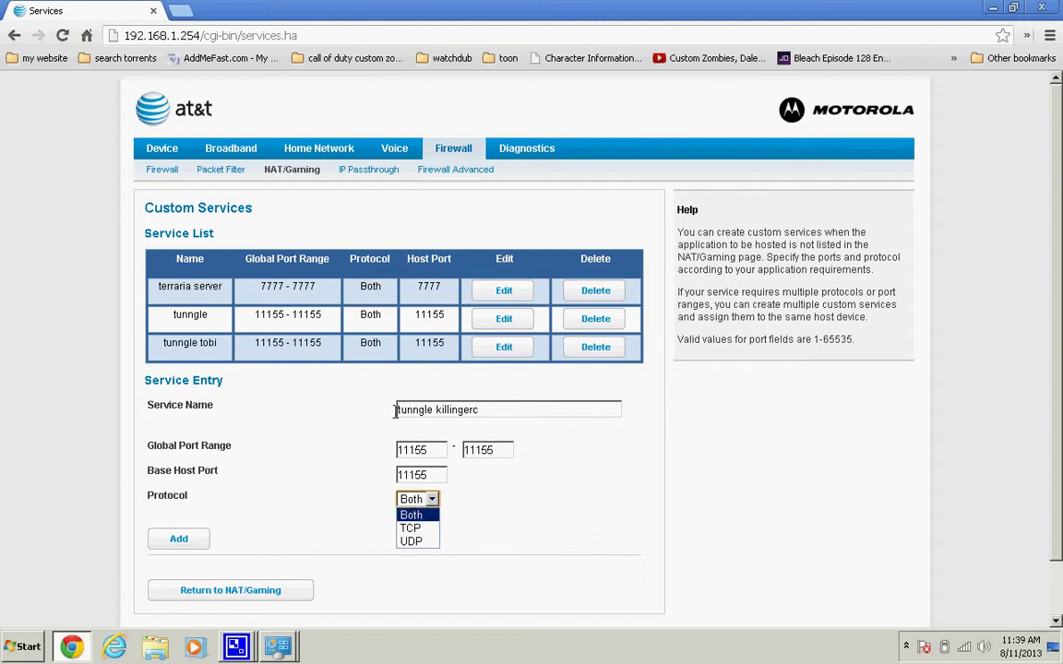
left_click(180, 539)
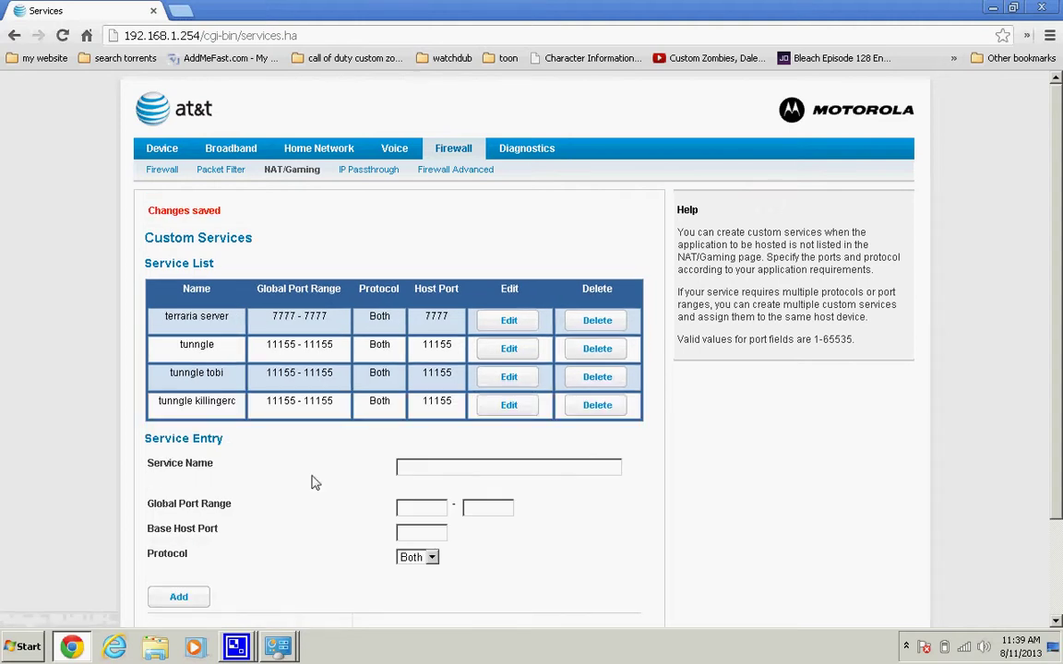
left_click(599, 407)
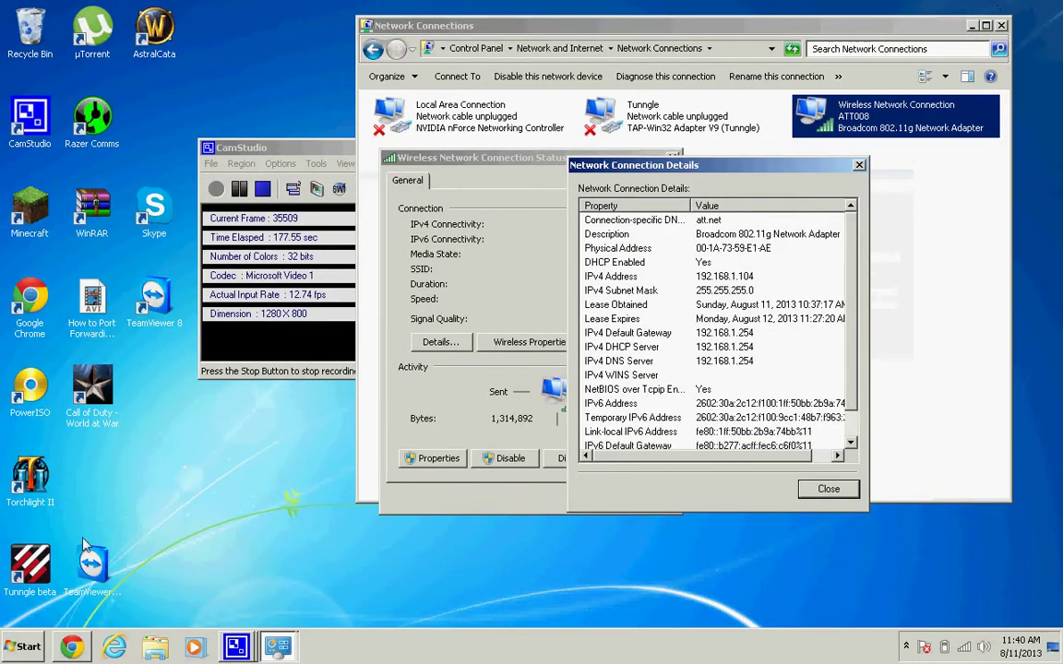
Step: Launch Tunngle from the Tunngle beta desktop shortcut
left_click(20, 560)
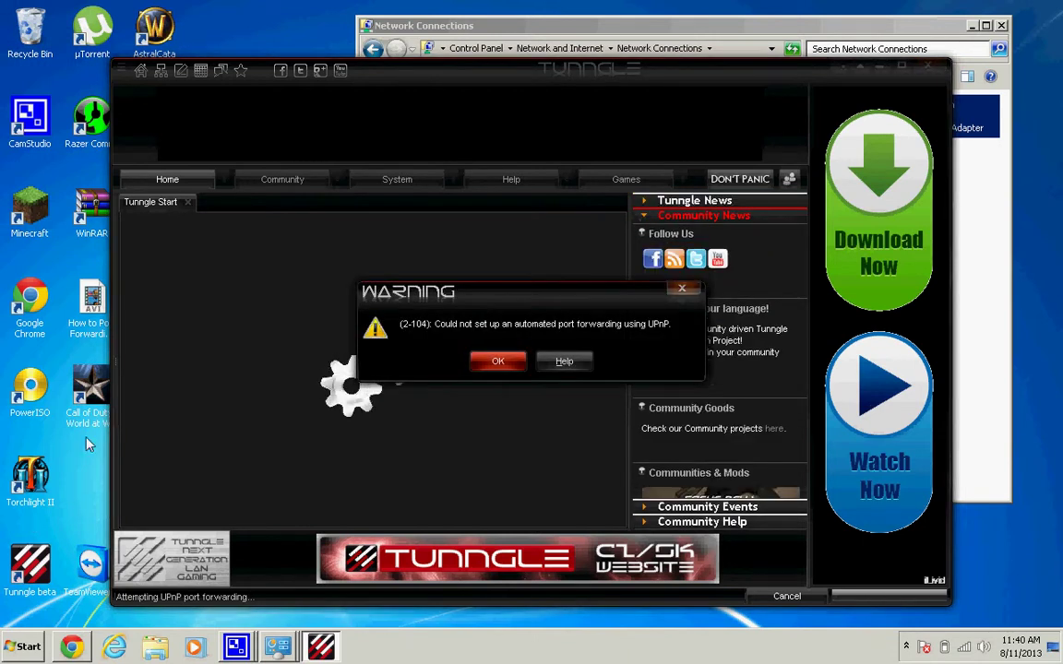
Step: Dismiss UPnP warning 2-104 and close the Limited Offer advert with Don't show again ticked
left_click(503, 364)
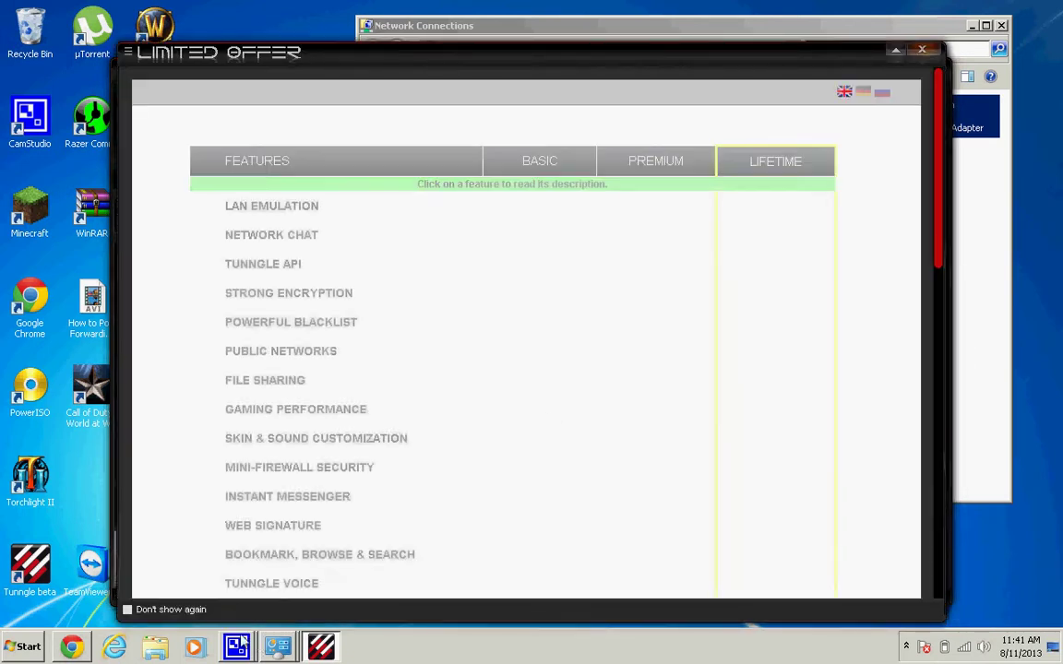
left_click(128, 609)
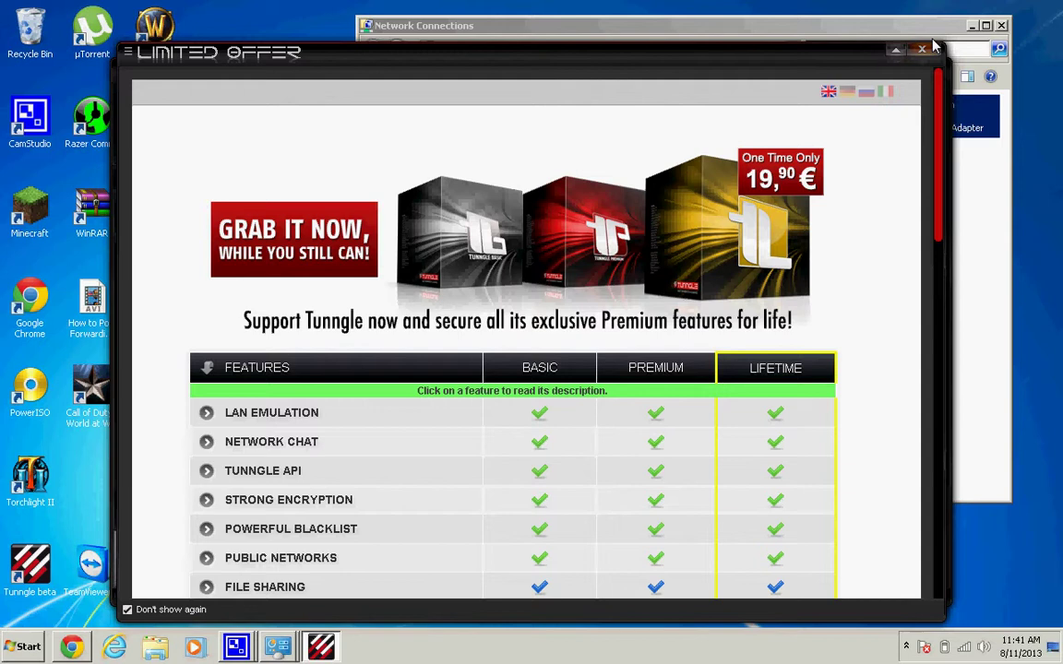
left_click(922, 48)
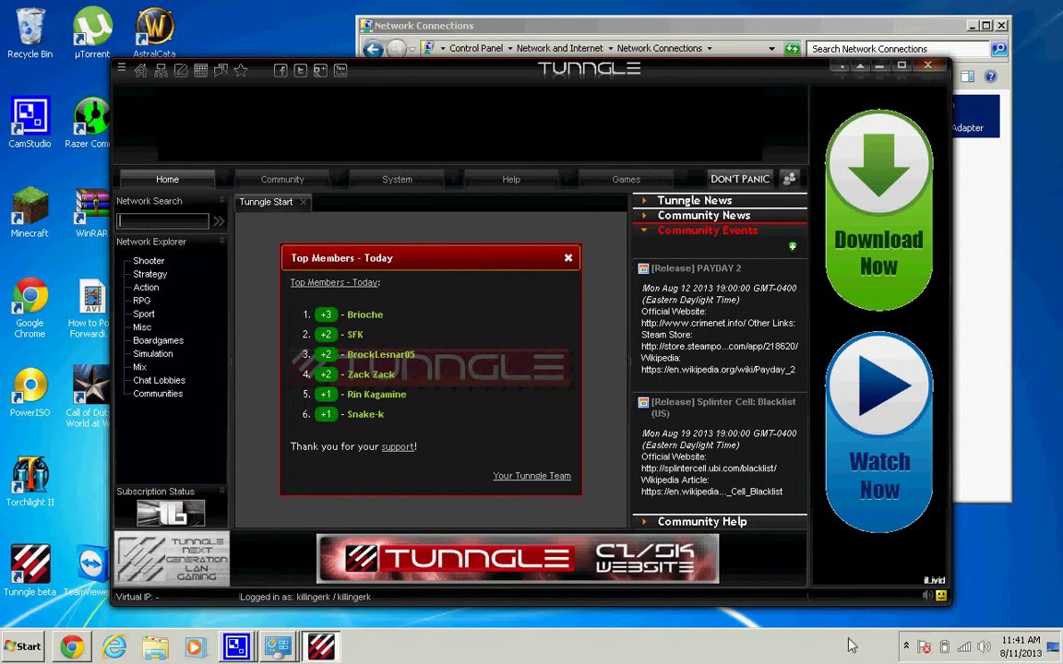
Step: Return to the router page in the browser and go back to NAT/Gaming
left_click(73, 649)
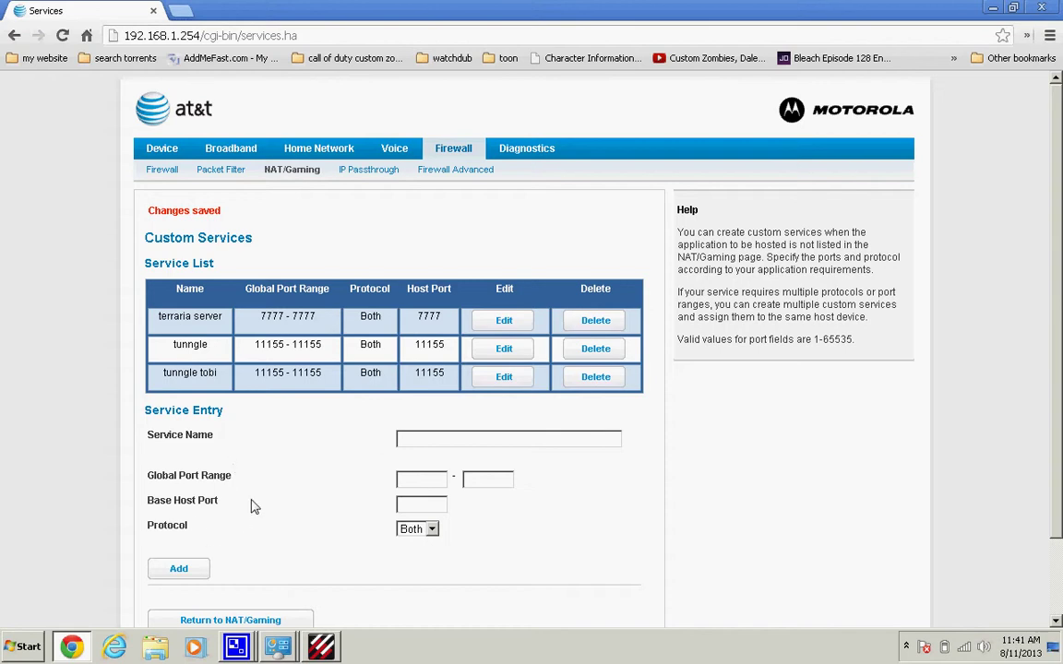
scroll(254, 507, "down", 1)
left_click(218, 540)
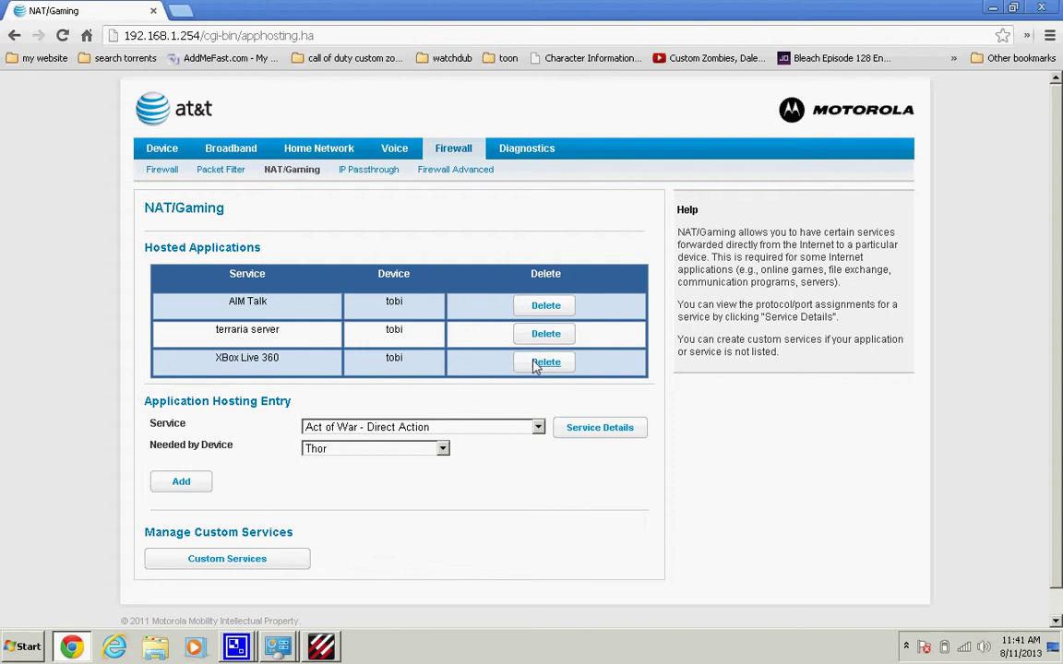
Step: Add a hosting rule for the *tunngle service on device 'server'
left_click(480, 428)
scroll(476, 385, "down", 15)
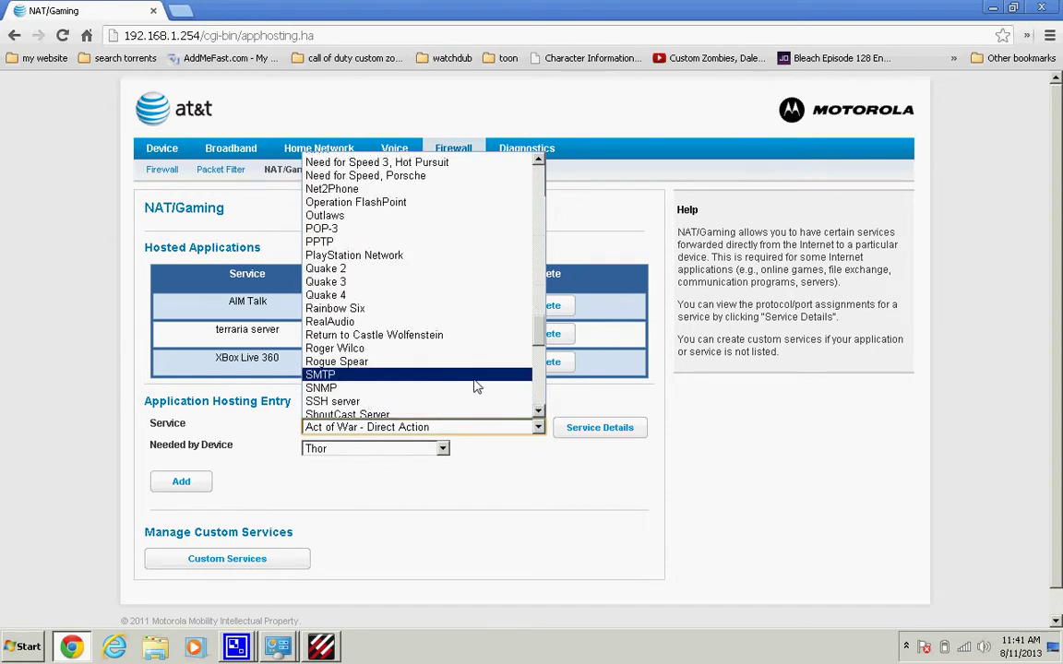
scroll(476, 385, "down", 10)
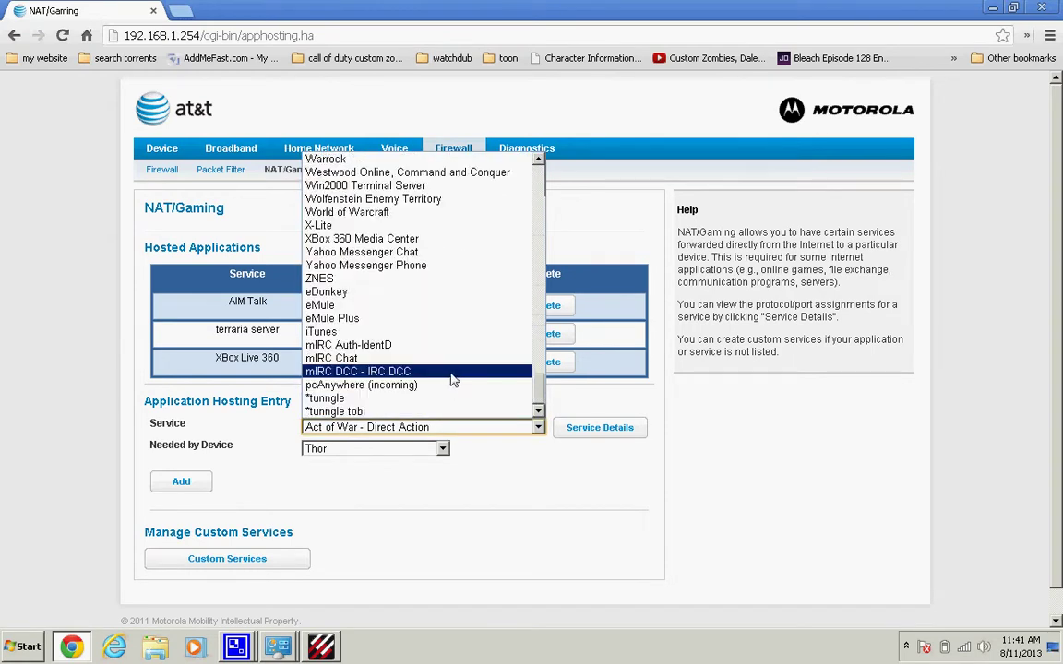
left_click(377, 405)
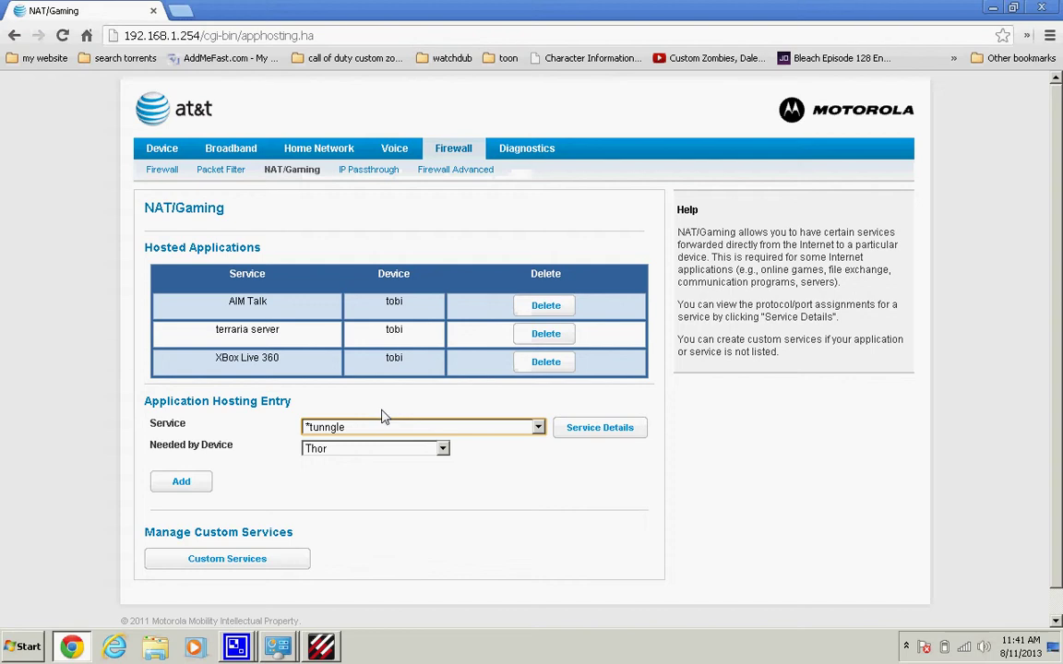
left_click(420, 451)
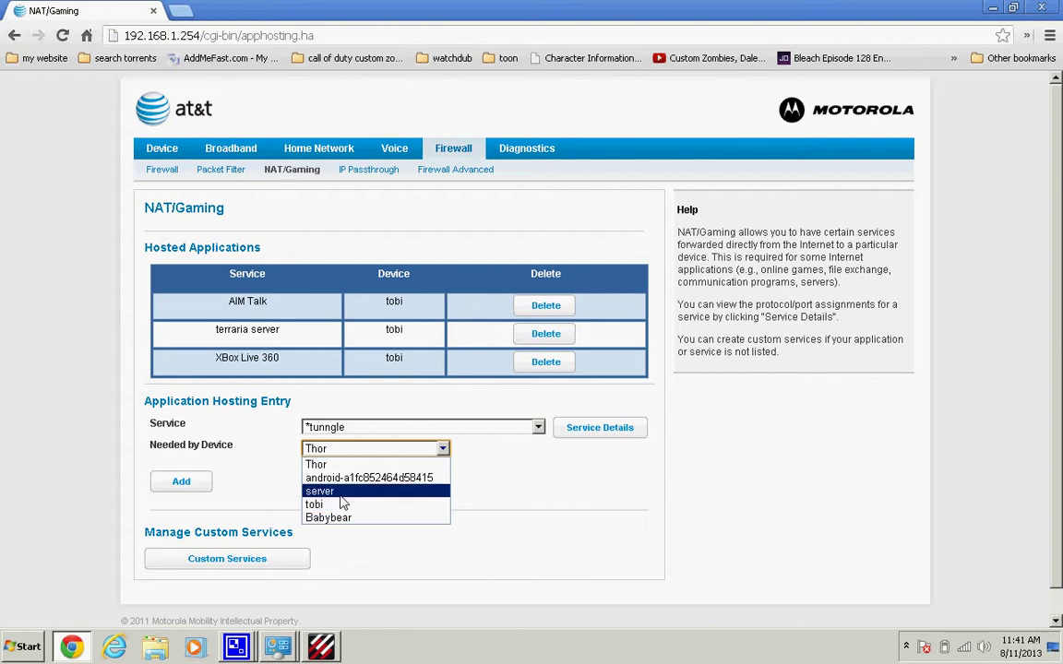
left_click(334, 491)
left_click(189, 484)
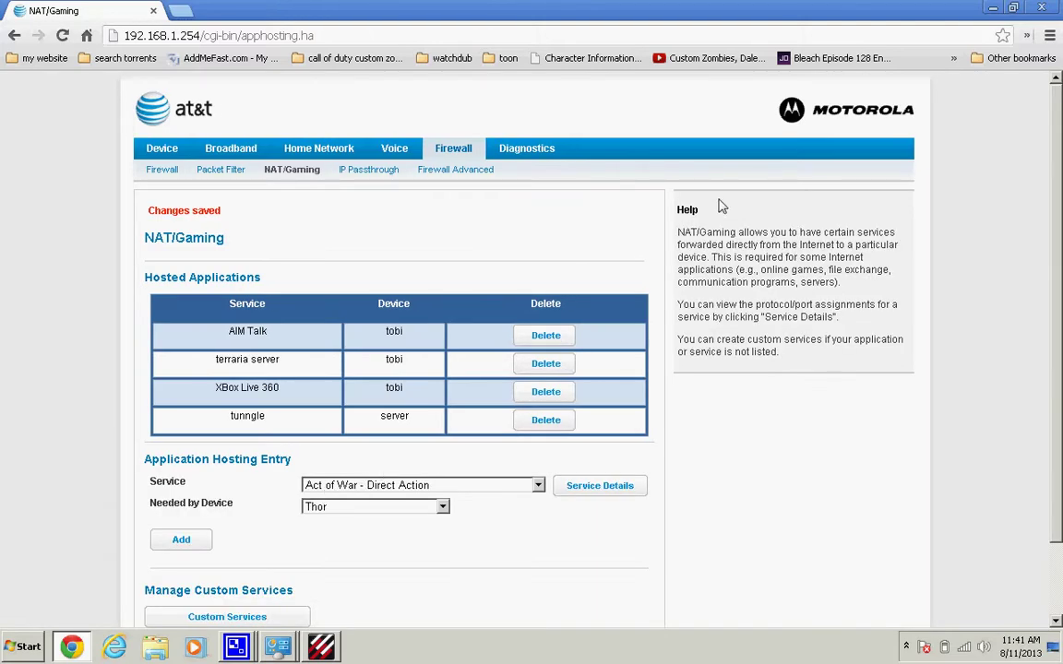
Step: Minimize Chrome, relaunch Tunngle beta, acknowledge its UPnP warning, and minimize Tunngle
left_click(994, 7)
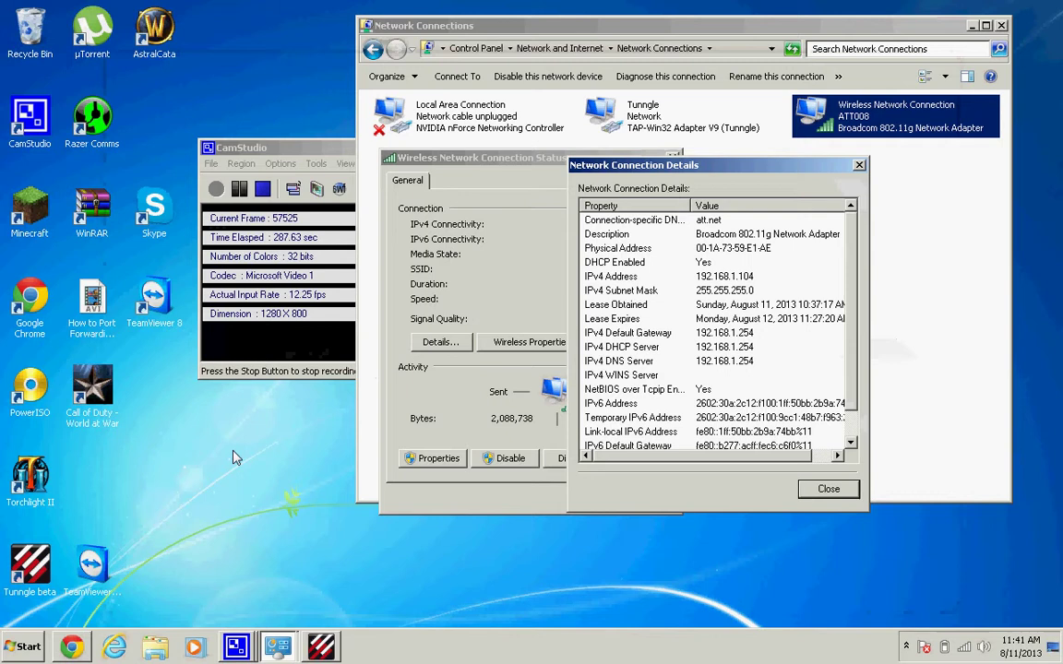
double_click(35, 559)
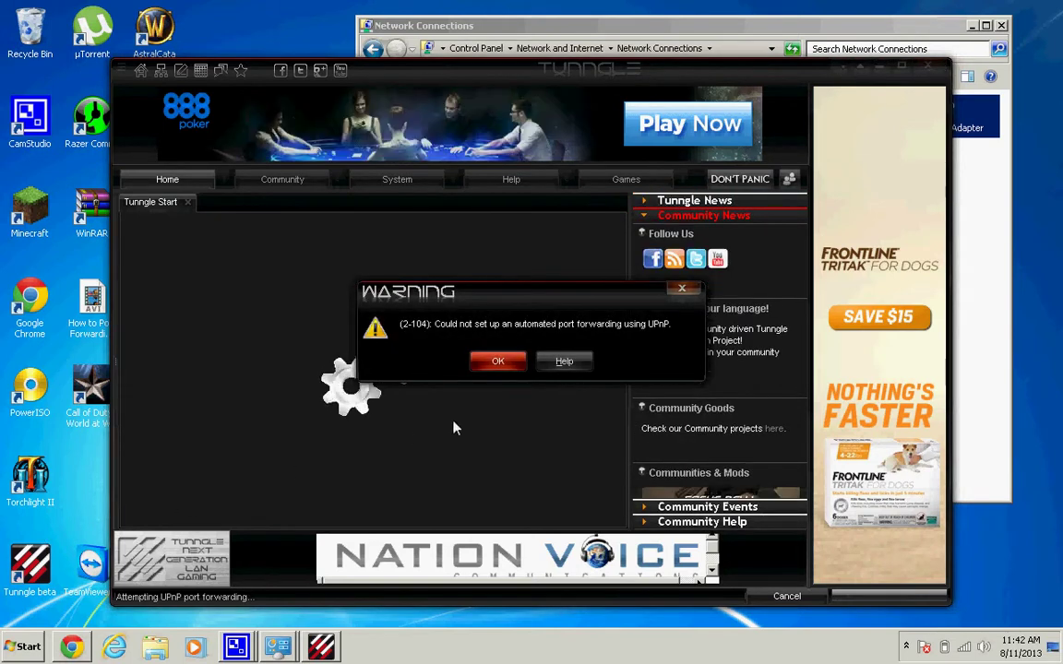
left_click(498, 361)
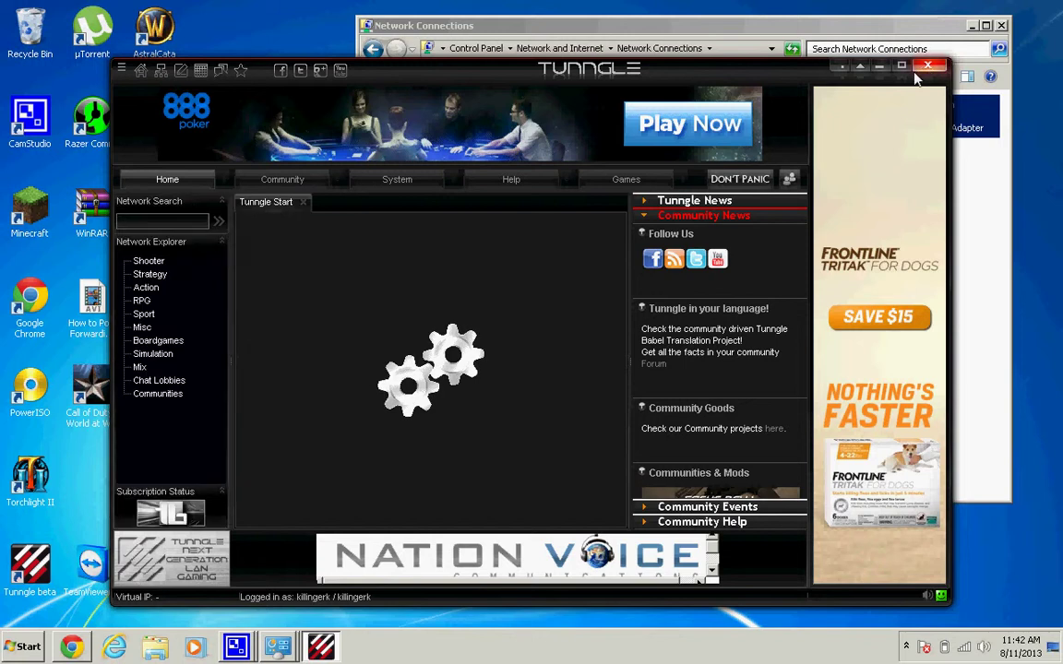
left_click(312, 651)
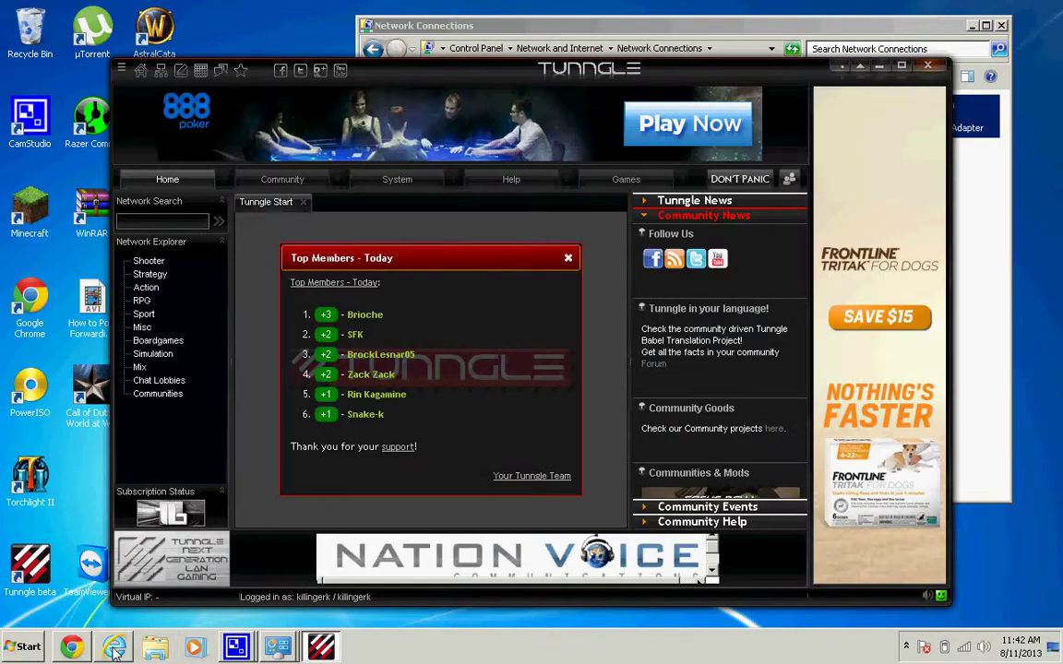
Step: Delete the tunngle row from the NAT/Gaming page's Hosted Applications, then check the Service list
left_click(71, 647)
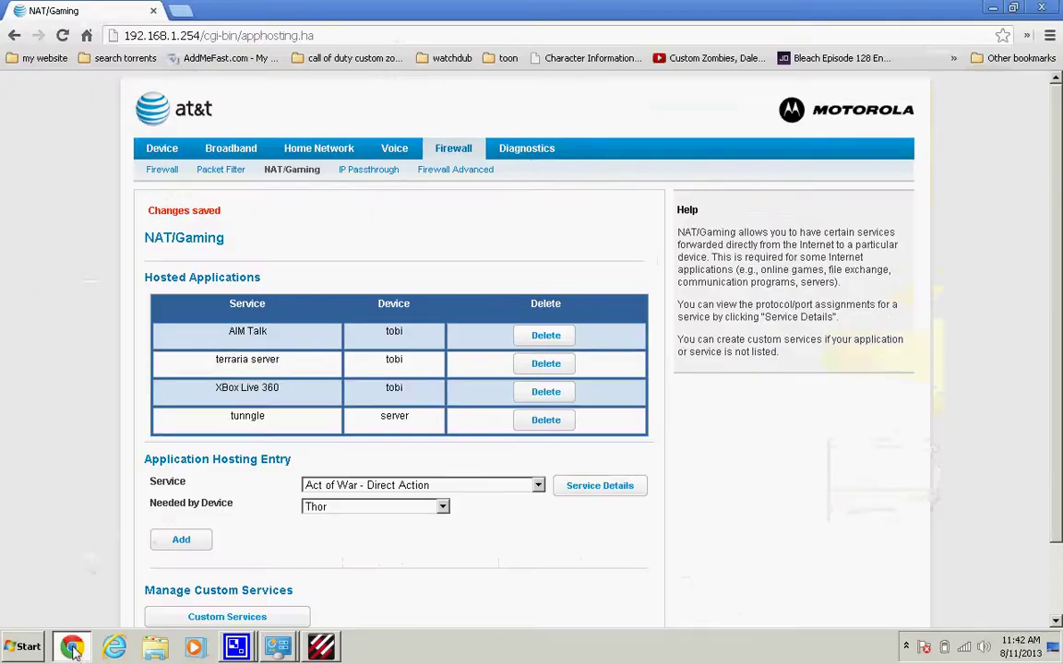
left_click(536, 423)
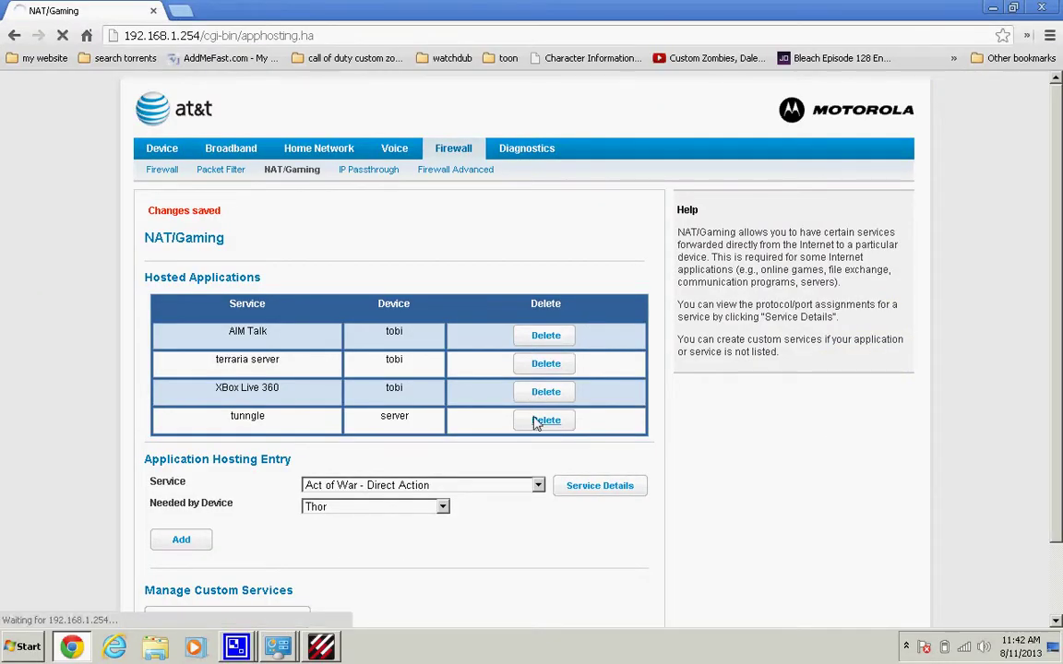
left_click(540, 457)
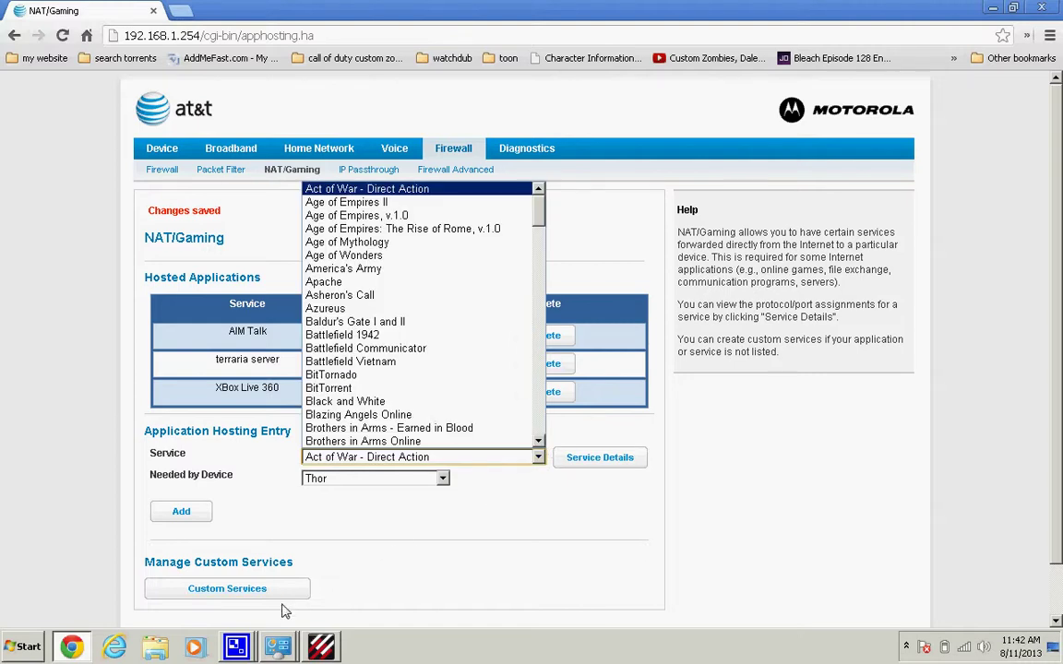
left_click(237, 646)
left_click(226, 589)
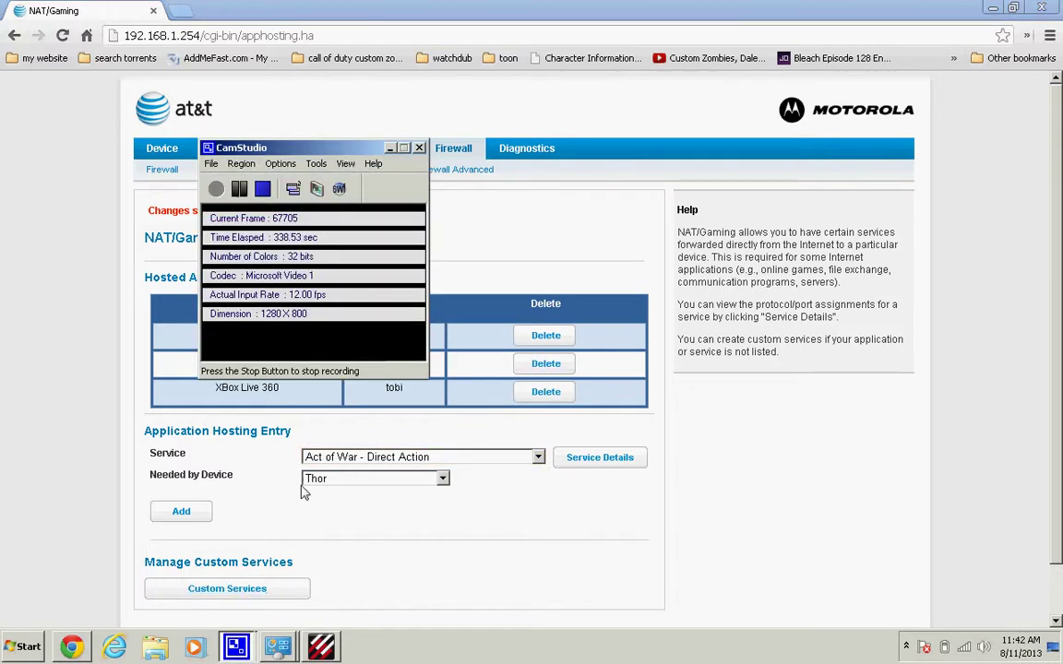